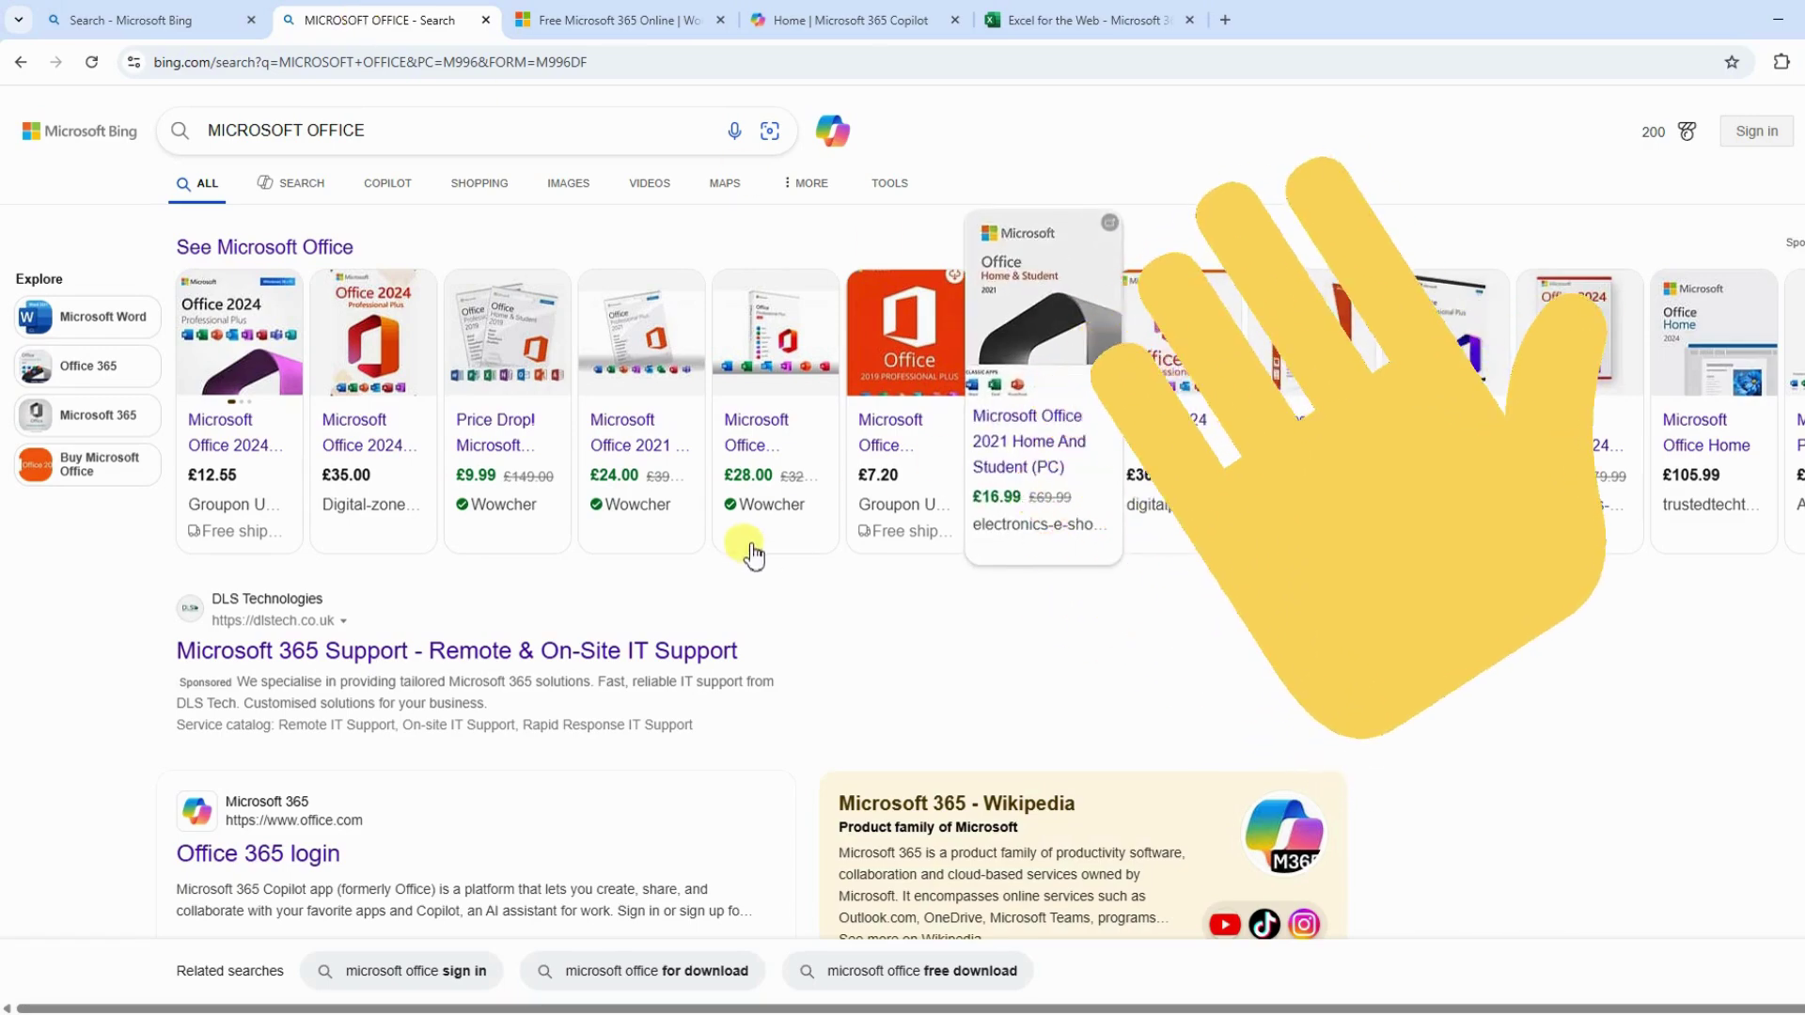
scroll(747, 551, down, 2)
scroll(745, 548, up, 2)
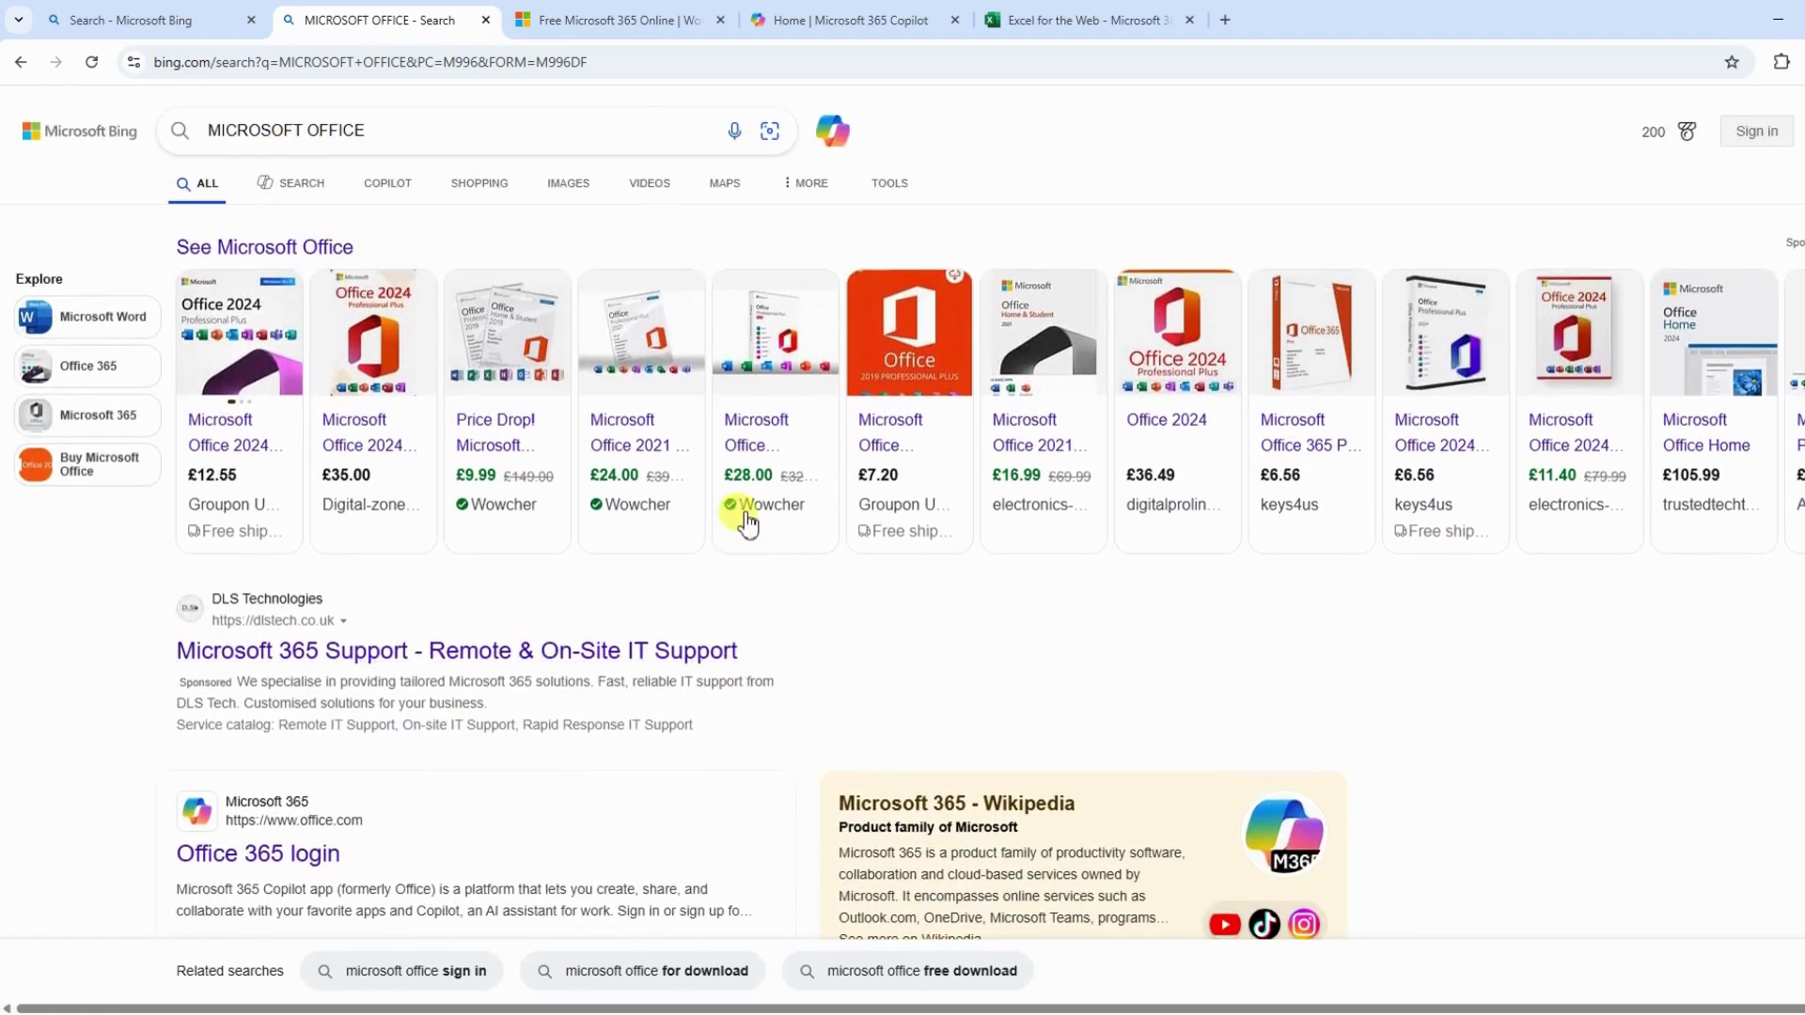
Step: Cycle through the free Microsoft 365, Microsoft 365 Copilot and Excel for the web tabs
click(605, 23)
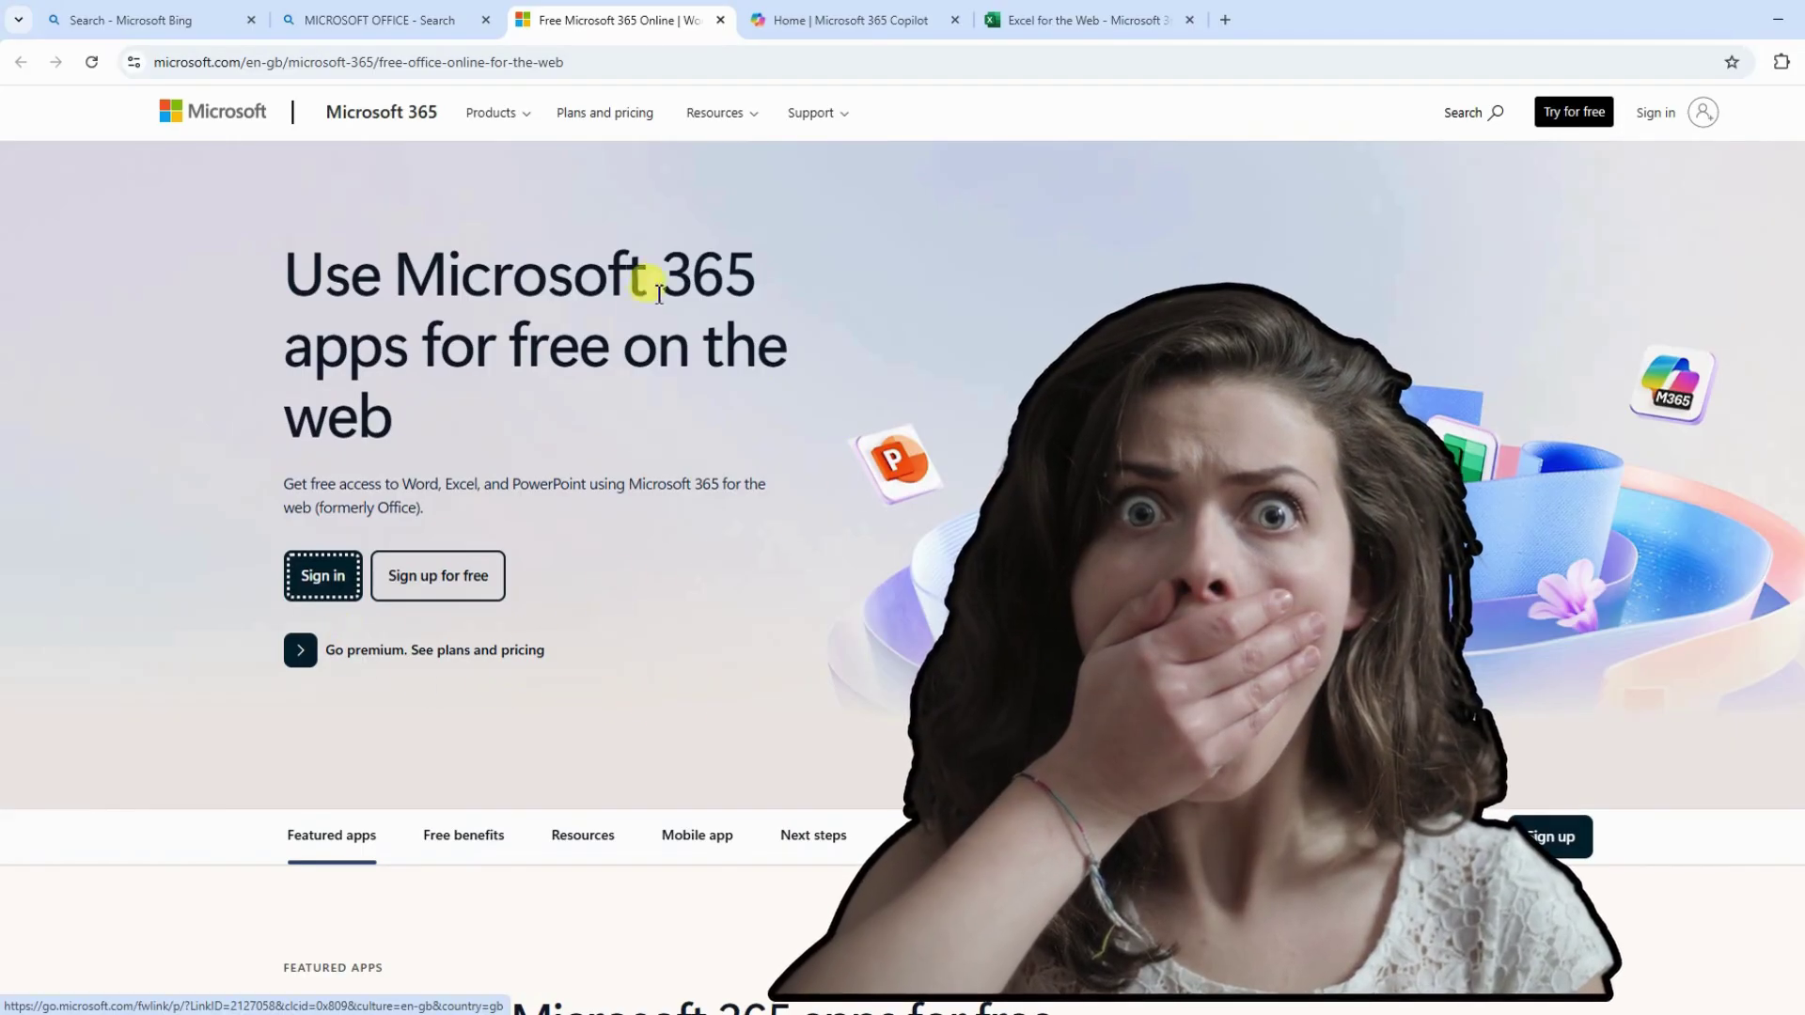
scroll(823, 379, down, 2)
scroll(824, 379, up, 2)
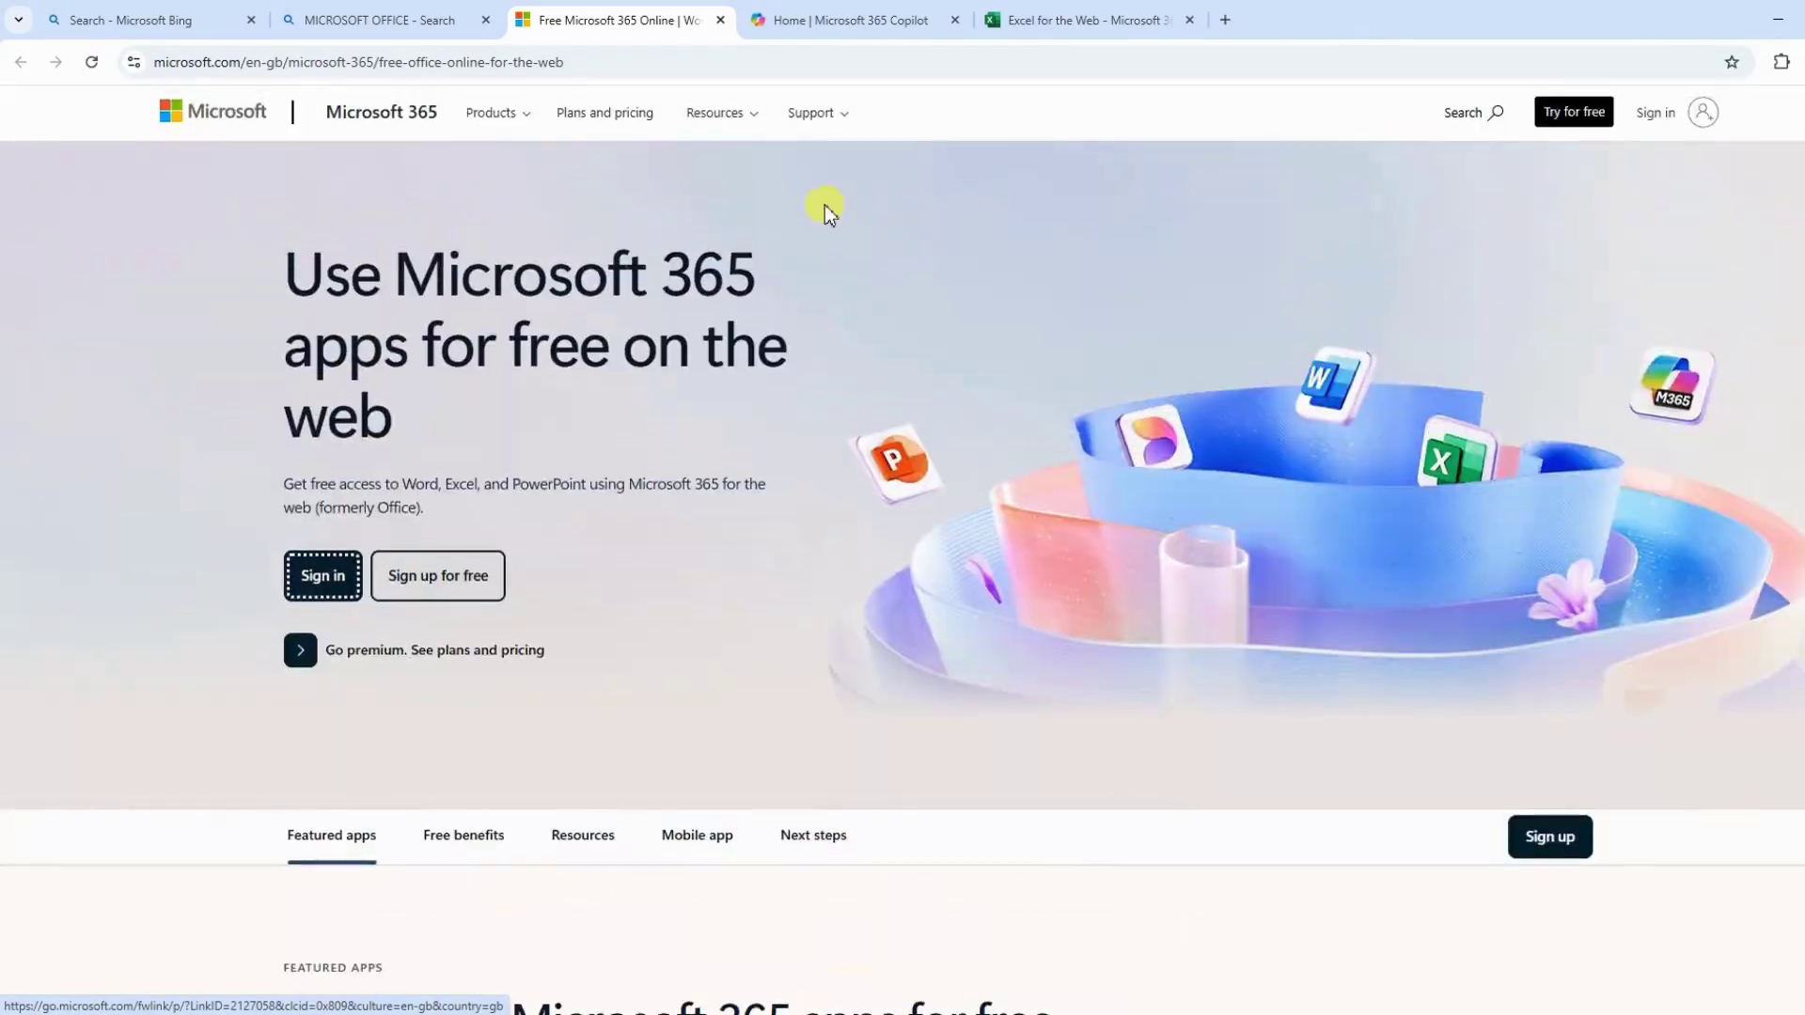
click(816, 15)
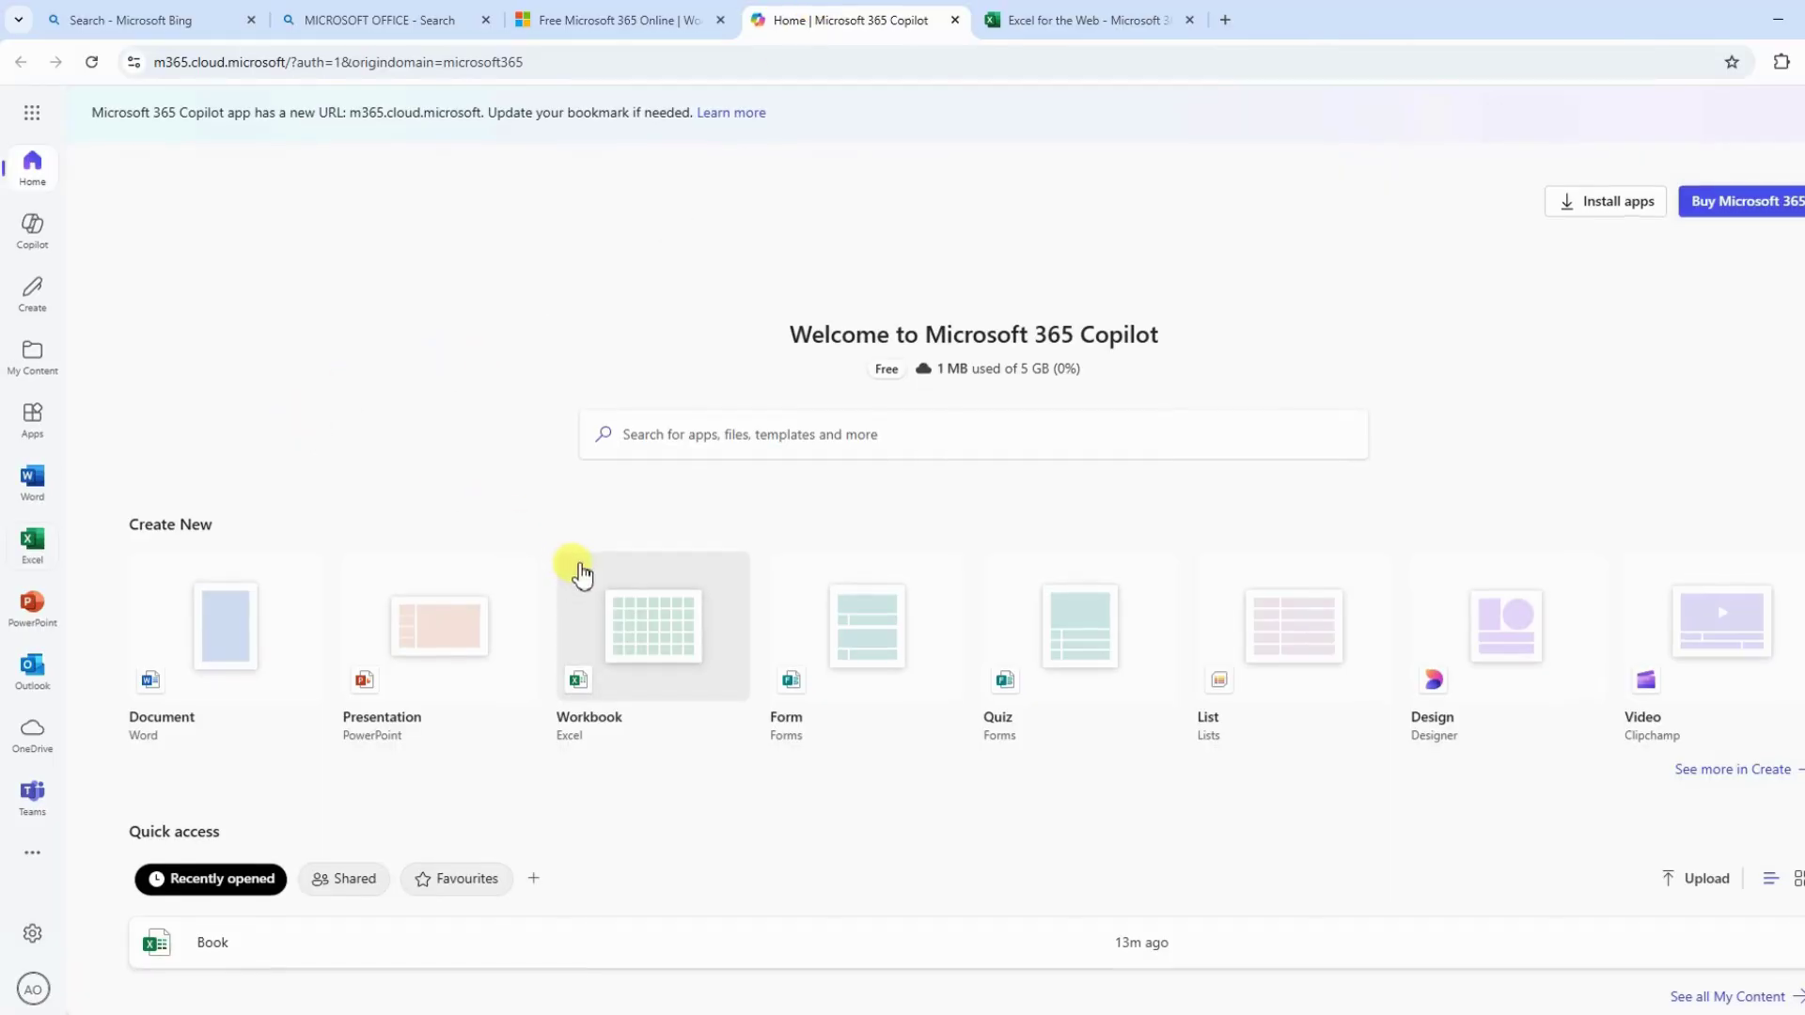
click(1055, 32)
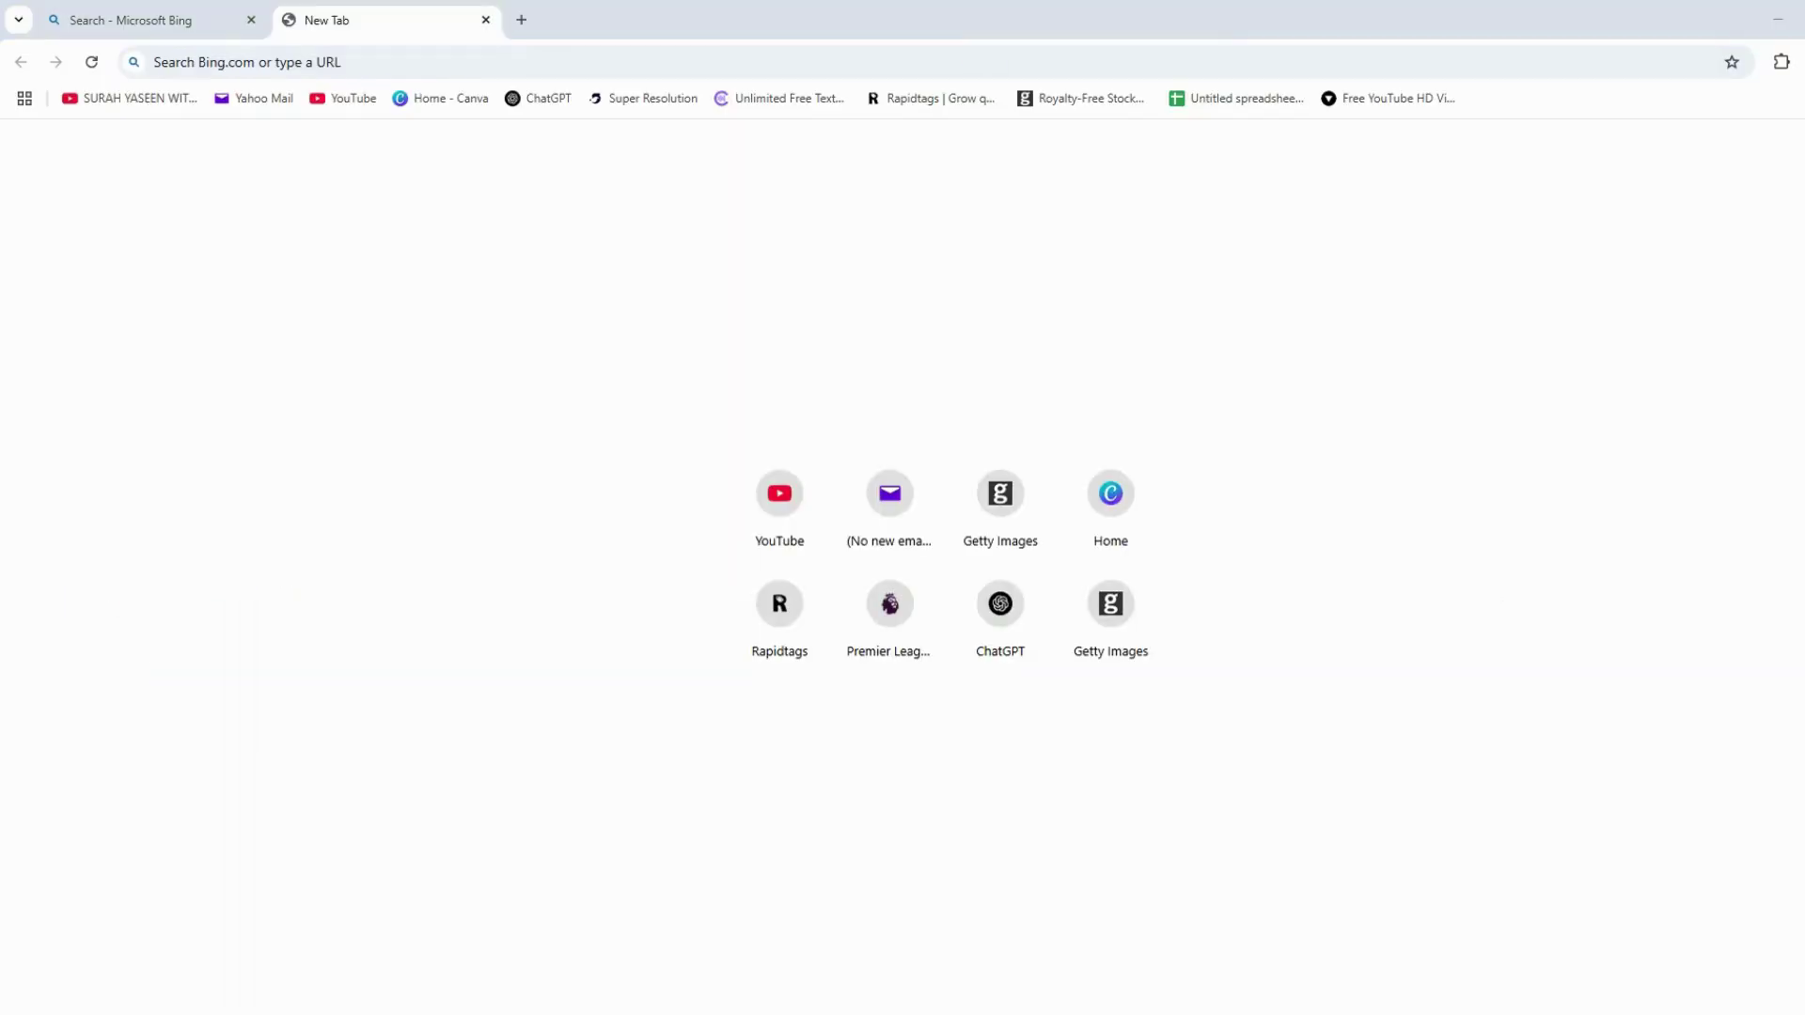
Step: Search Bing for Microsoft Office and dismiss the rewards extension offer
click(396, 25)
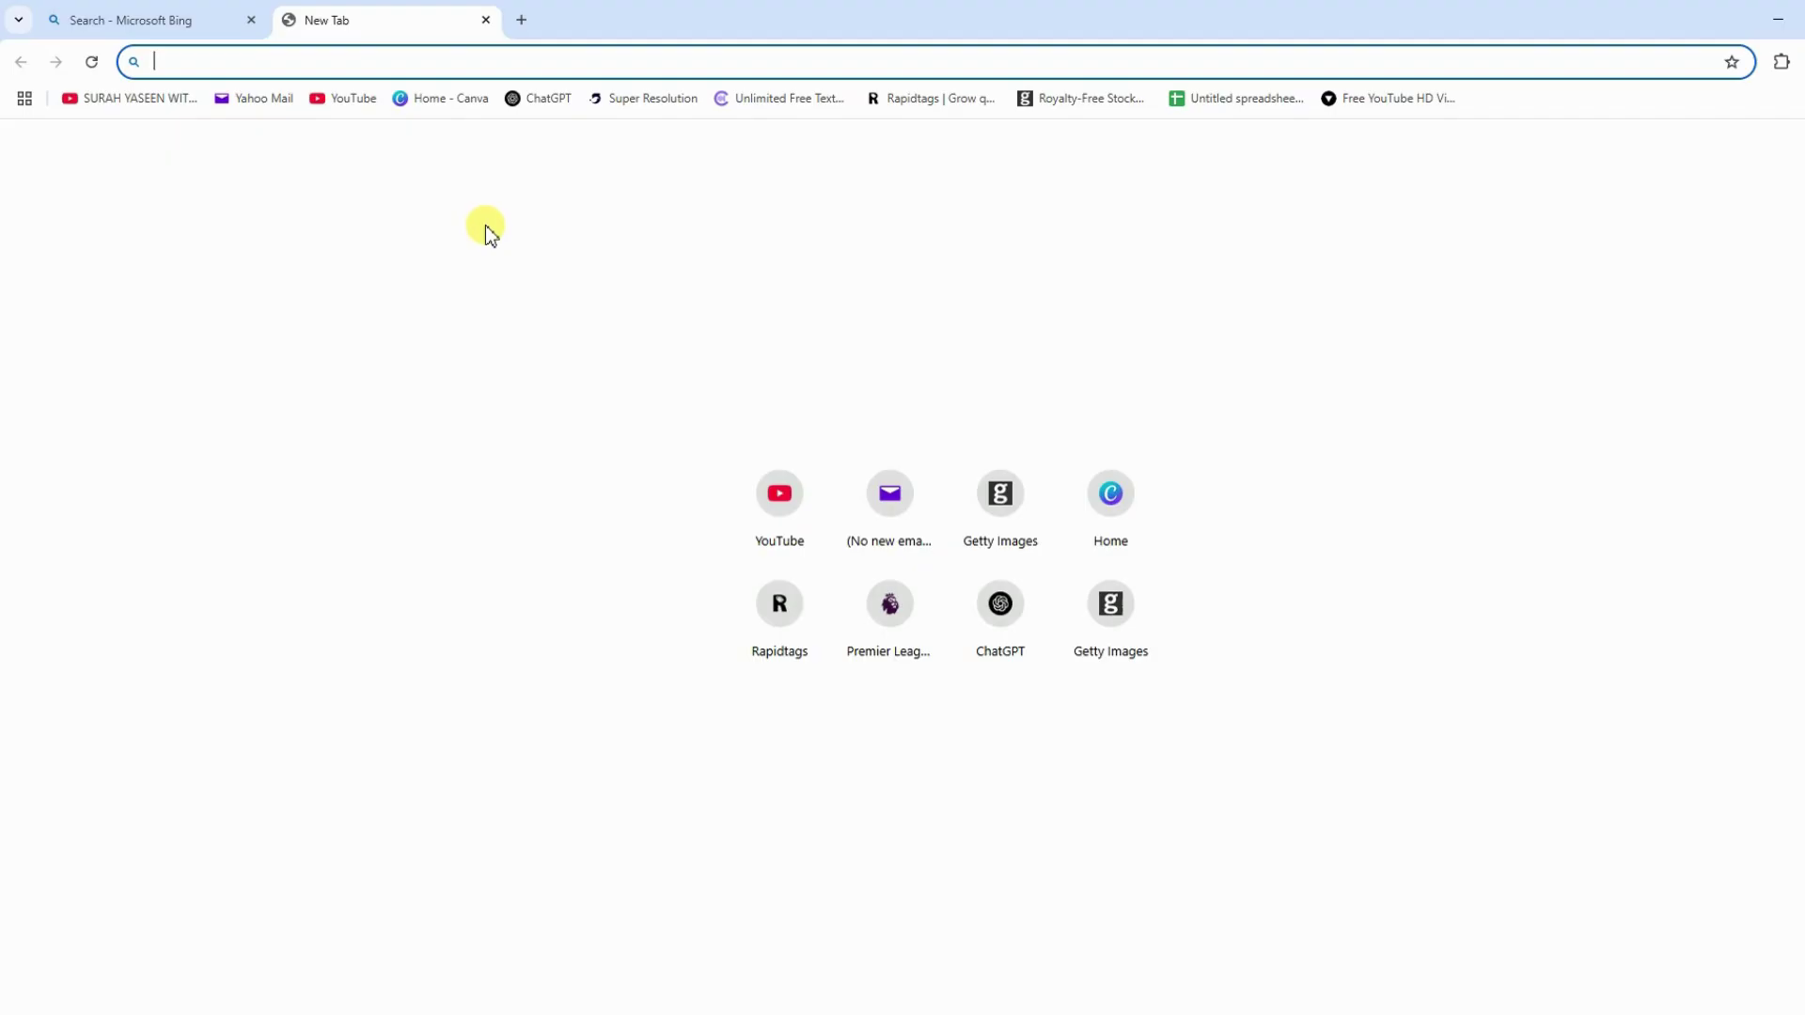
text(Micro)
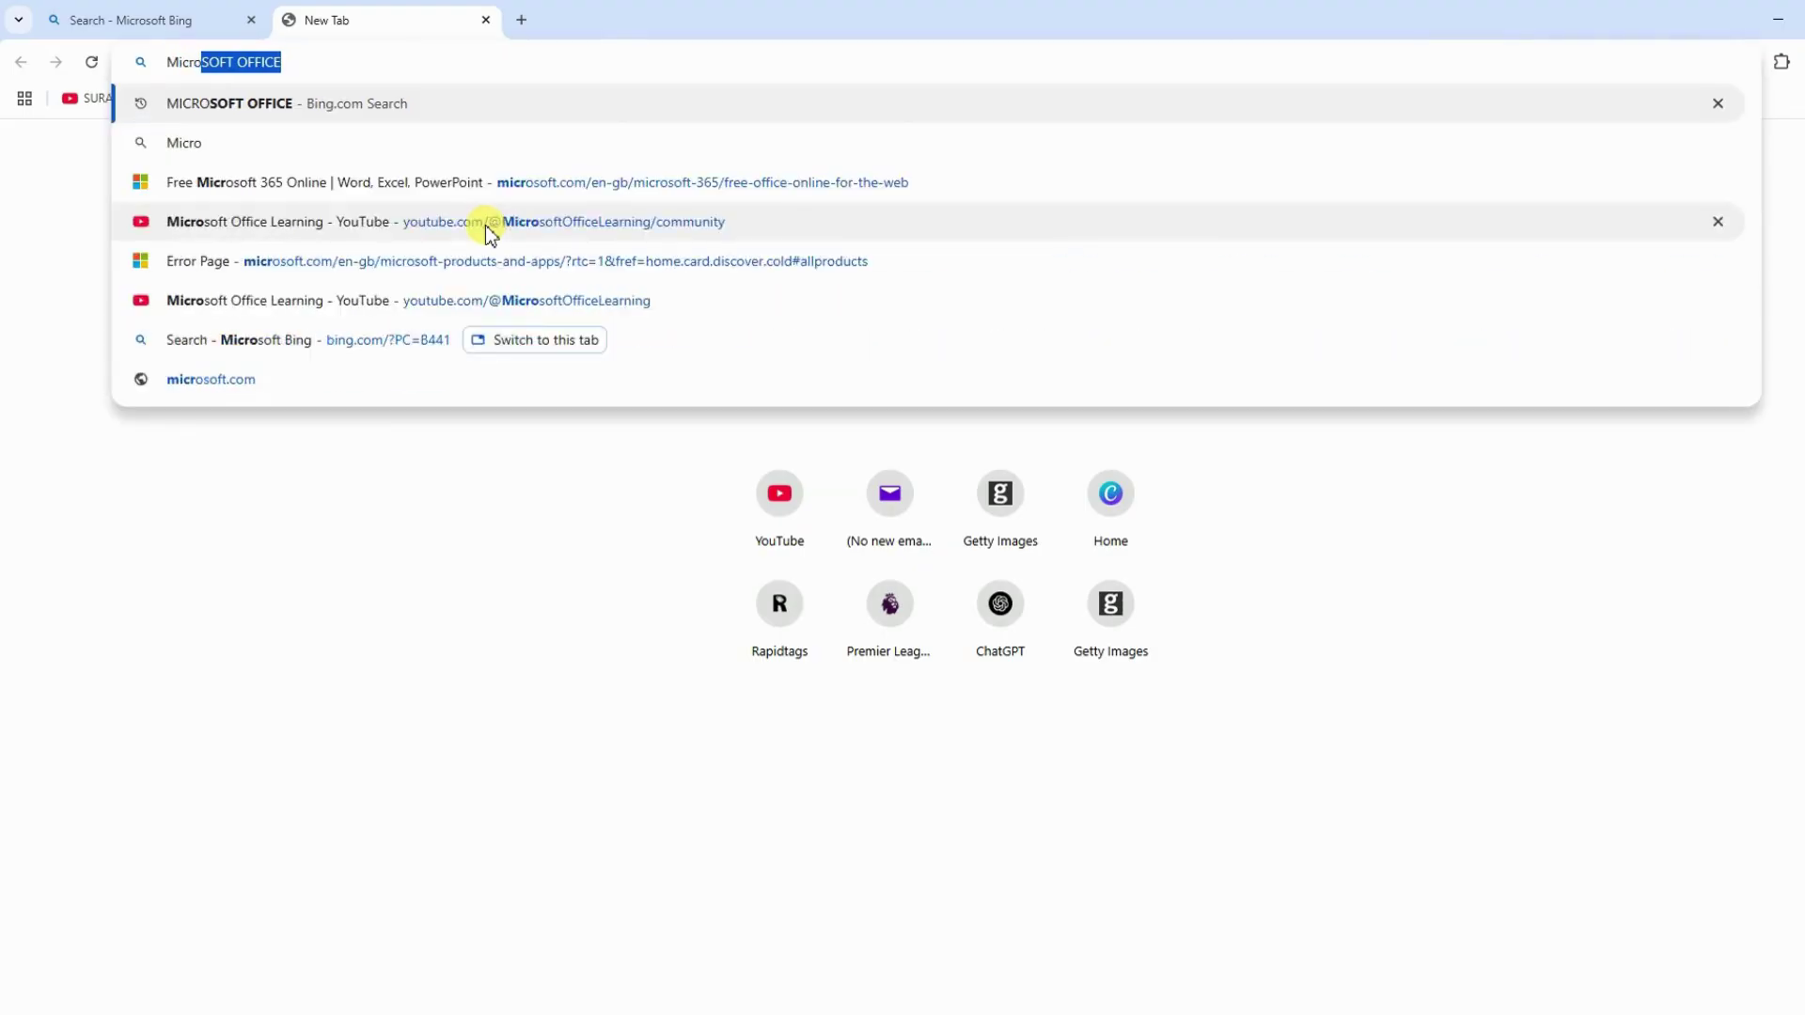
text(soft)
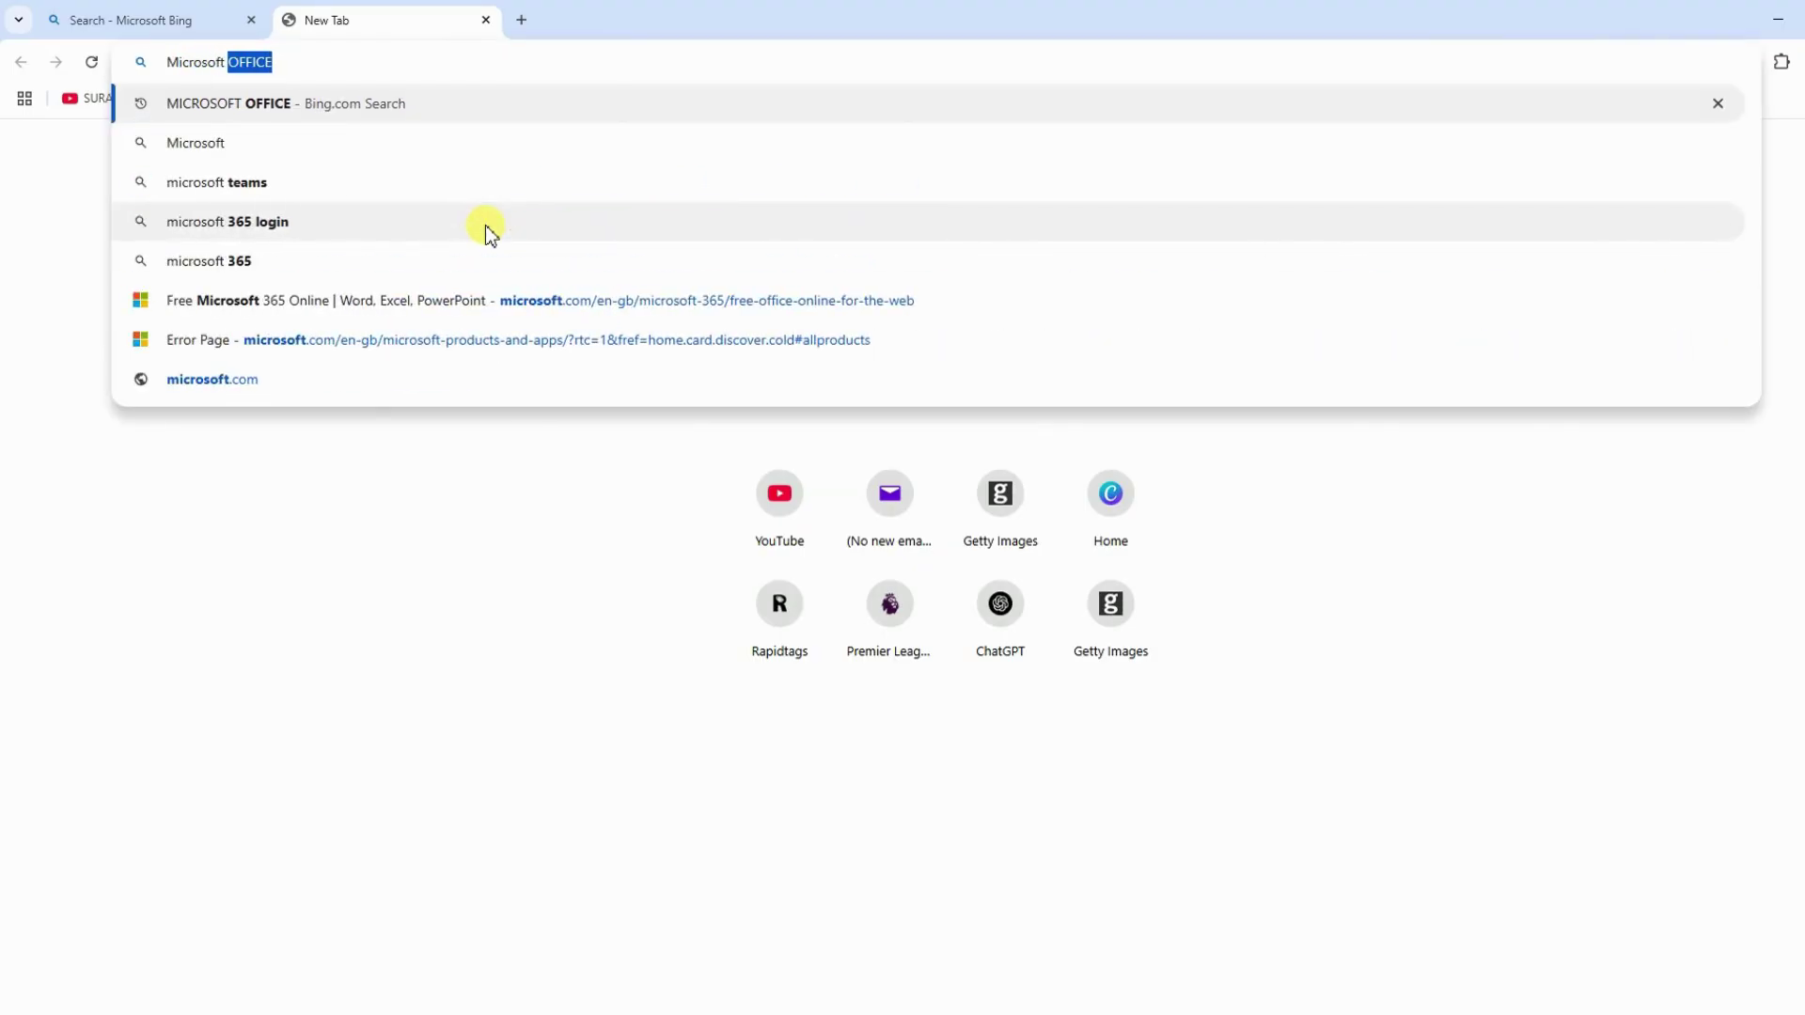
key(Return)
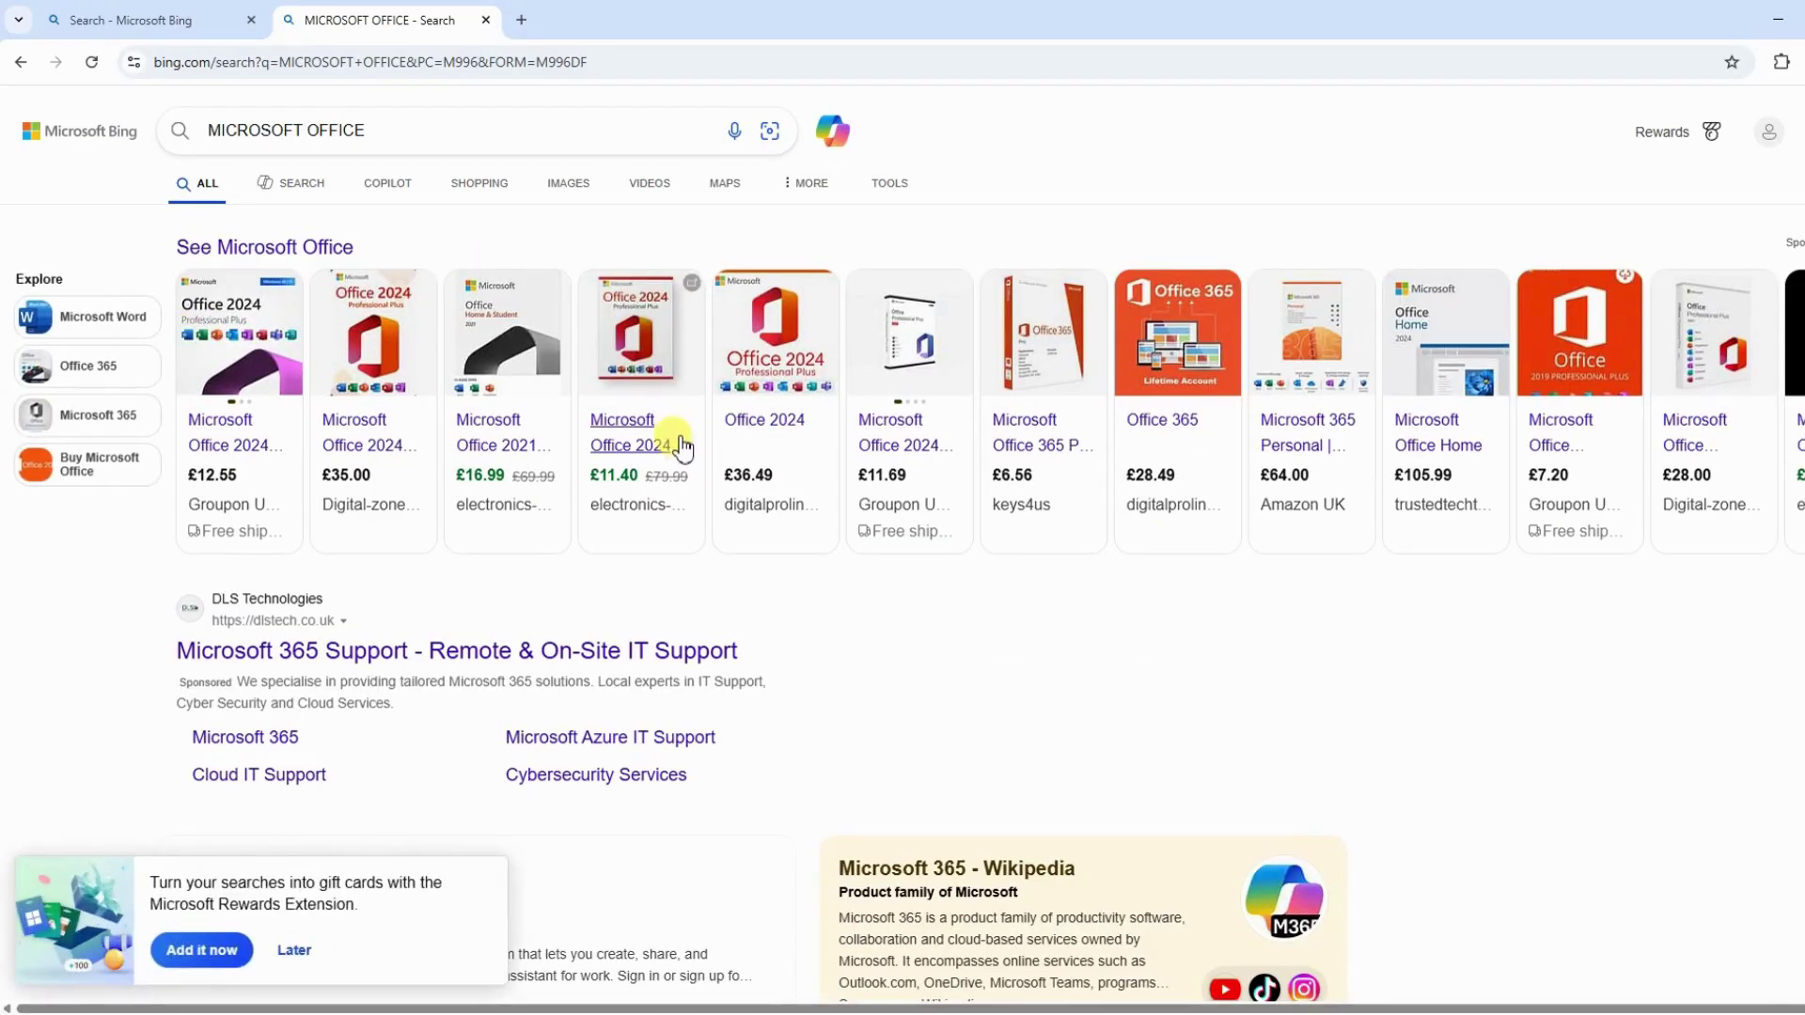
scroll(678, 443, down, 2)
click(297, 949)
scroll(141, 291, down, 5)
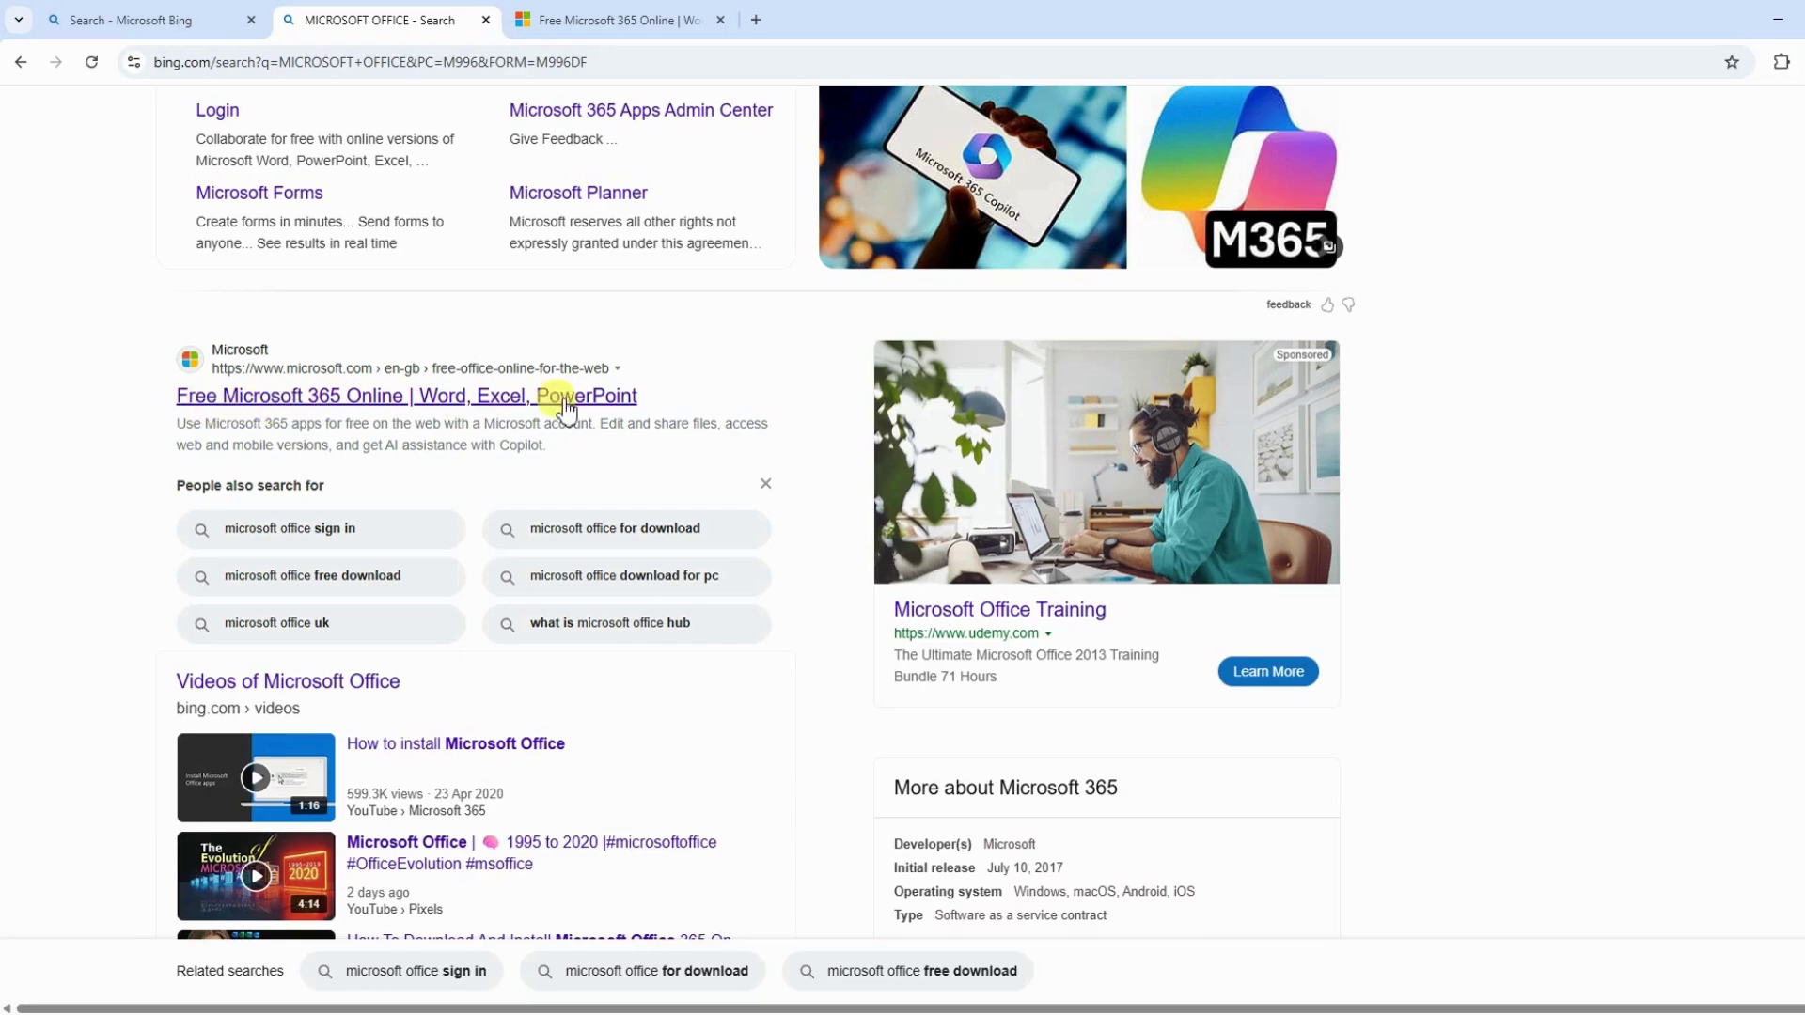
Step: Open the Free Microsoft 365 Online result, close the duplicate page, and sign in
click(319, 399)
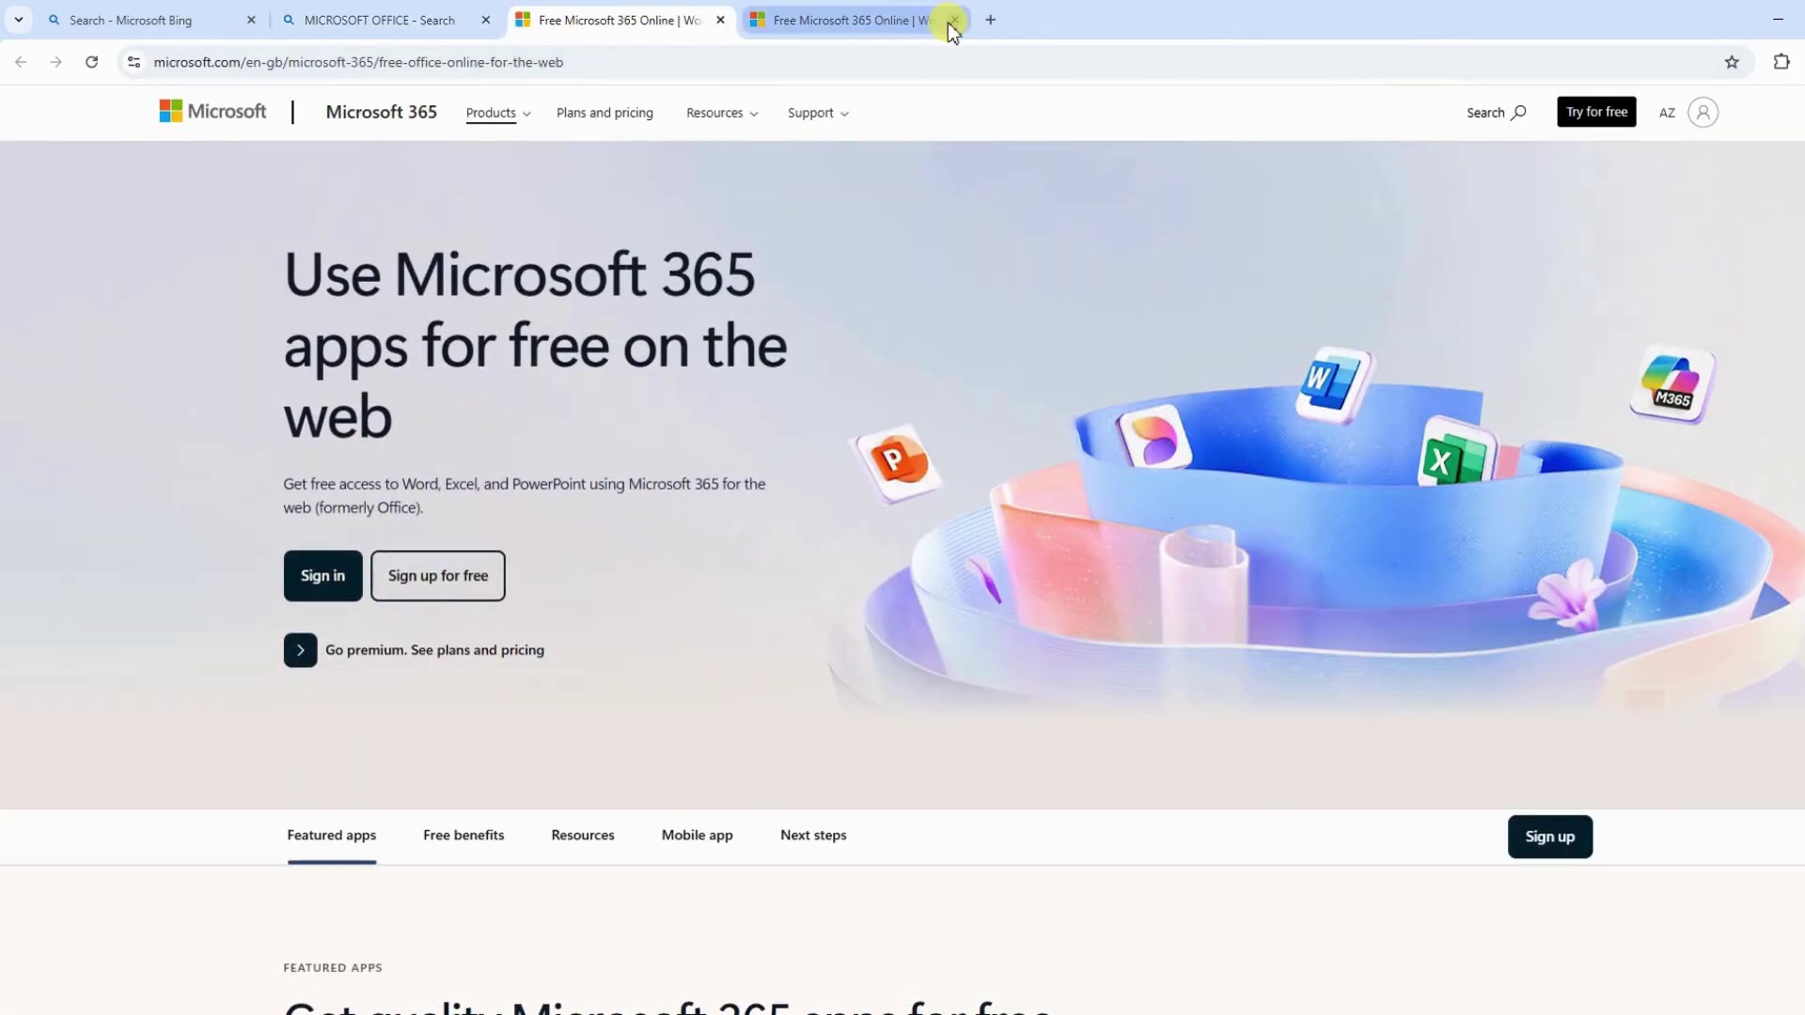
click(954, 20)
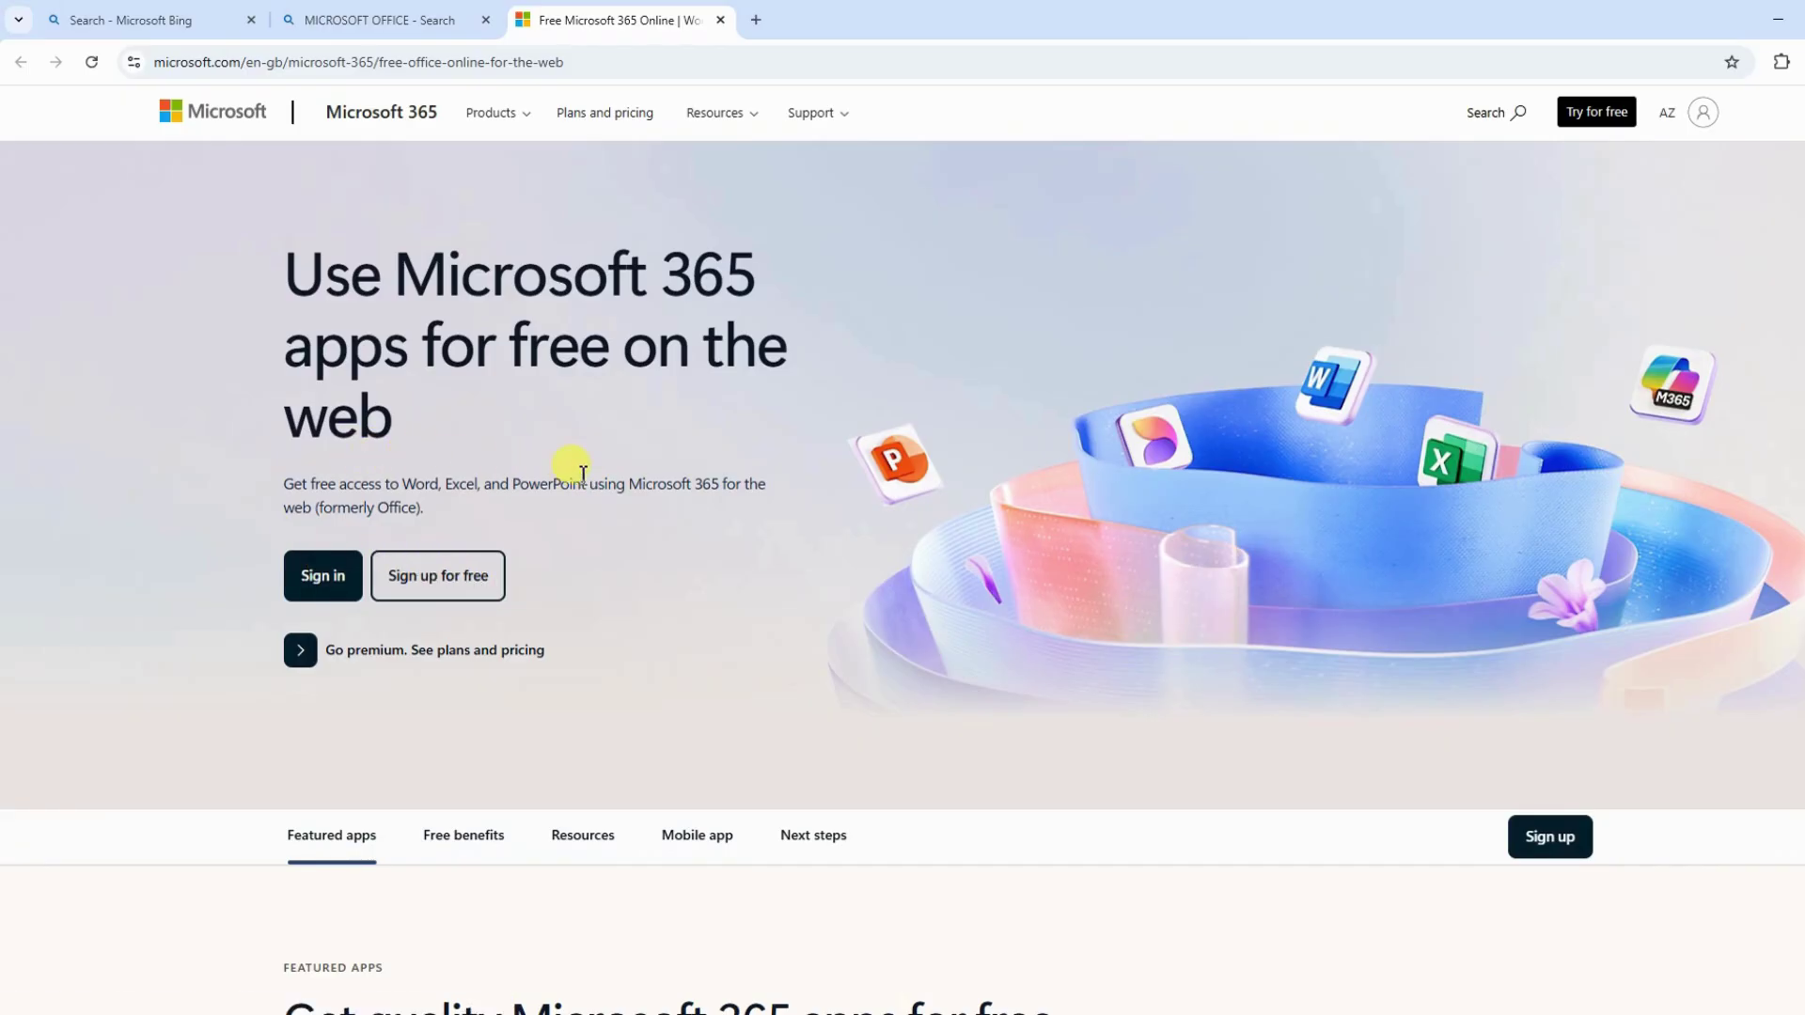
scroll(580, 472, down, 1)
click(334, 476)
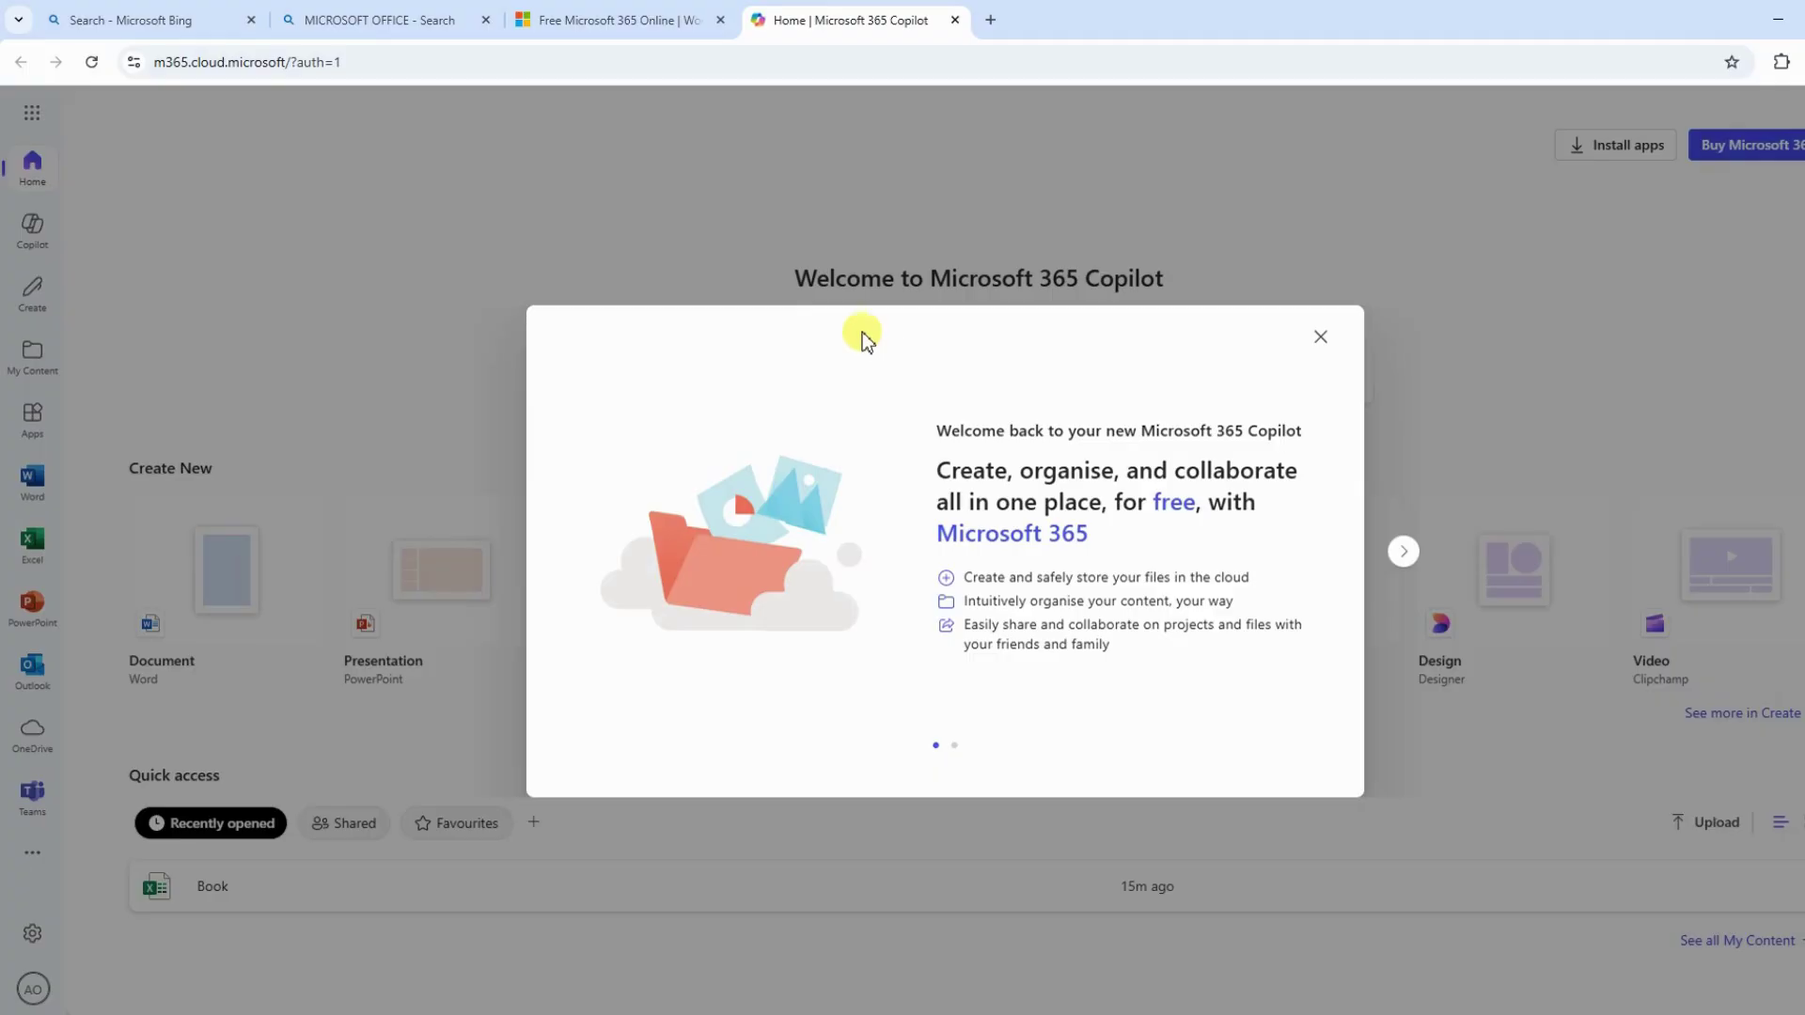
Step: Dismiss the welcome message and start Excel for the web from the left sidebar
click(1318, 342)
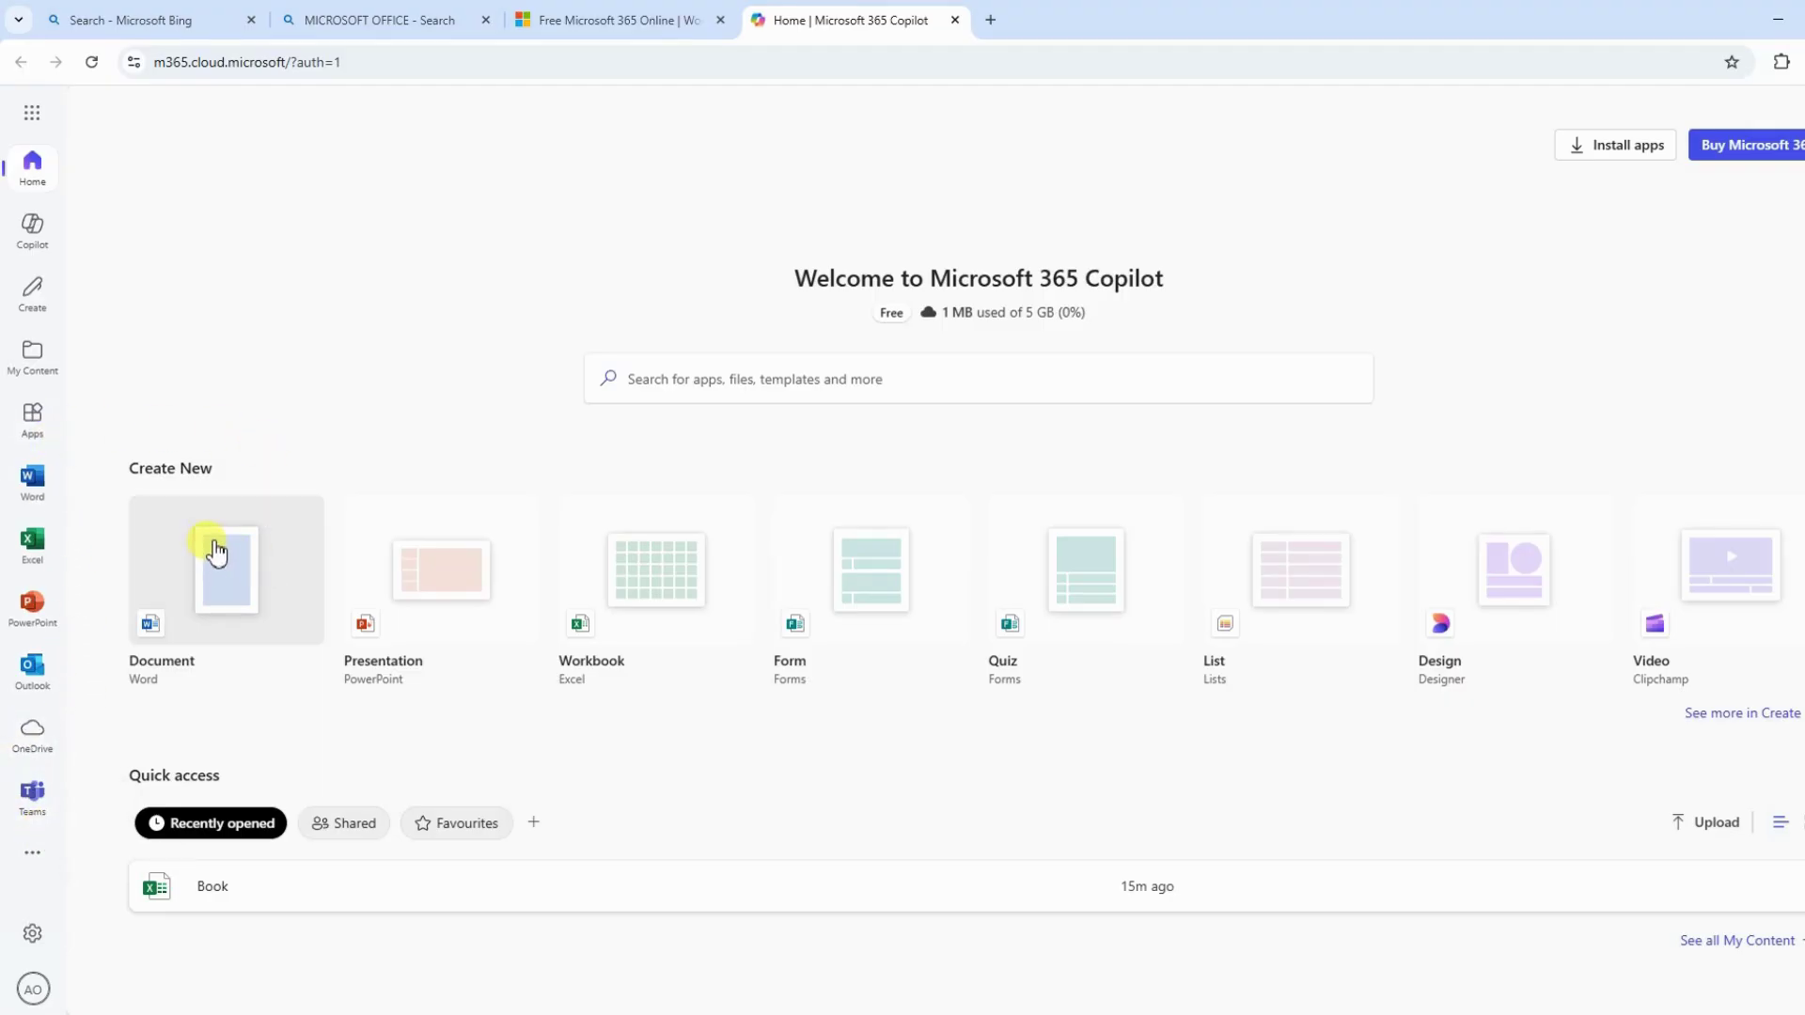
click(36, 550)
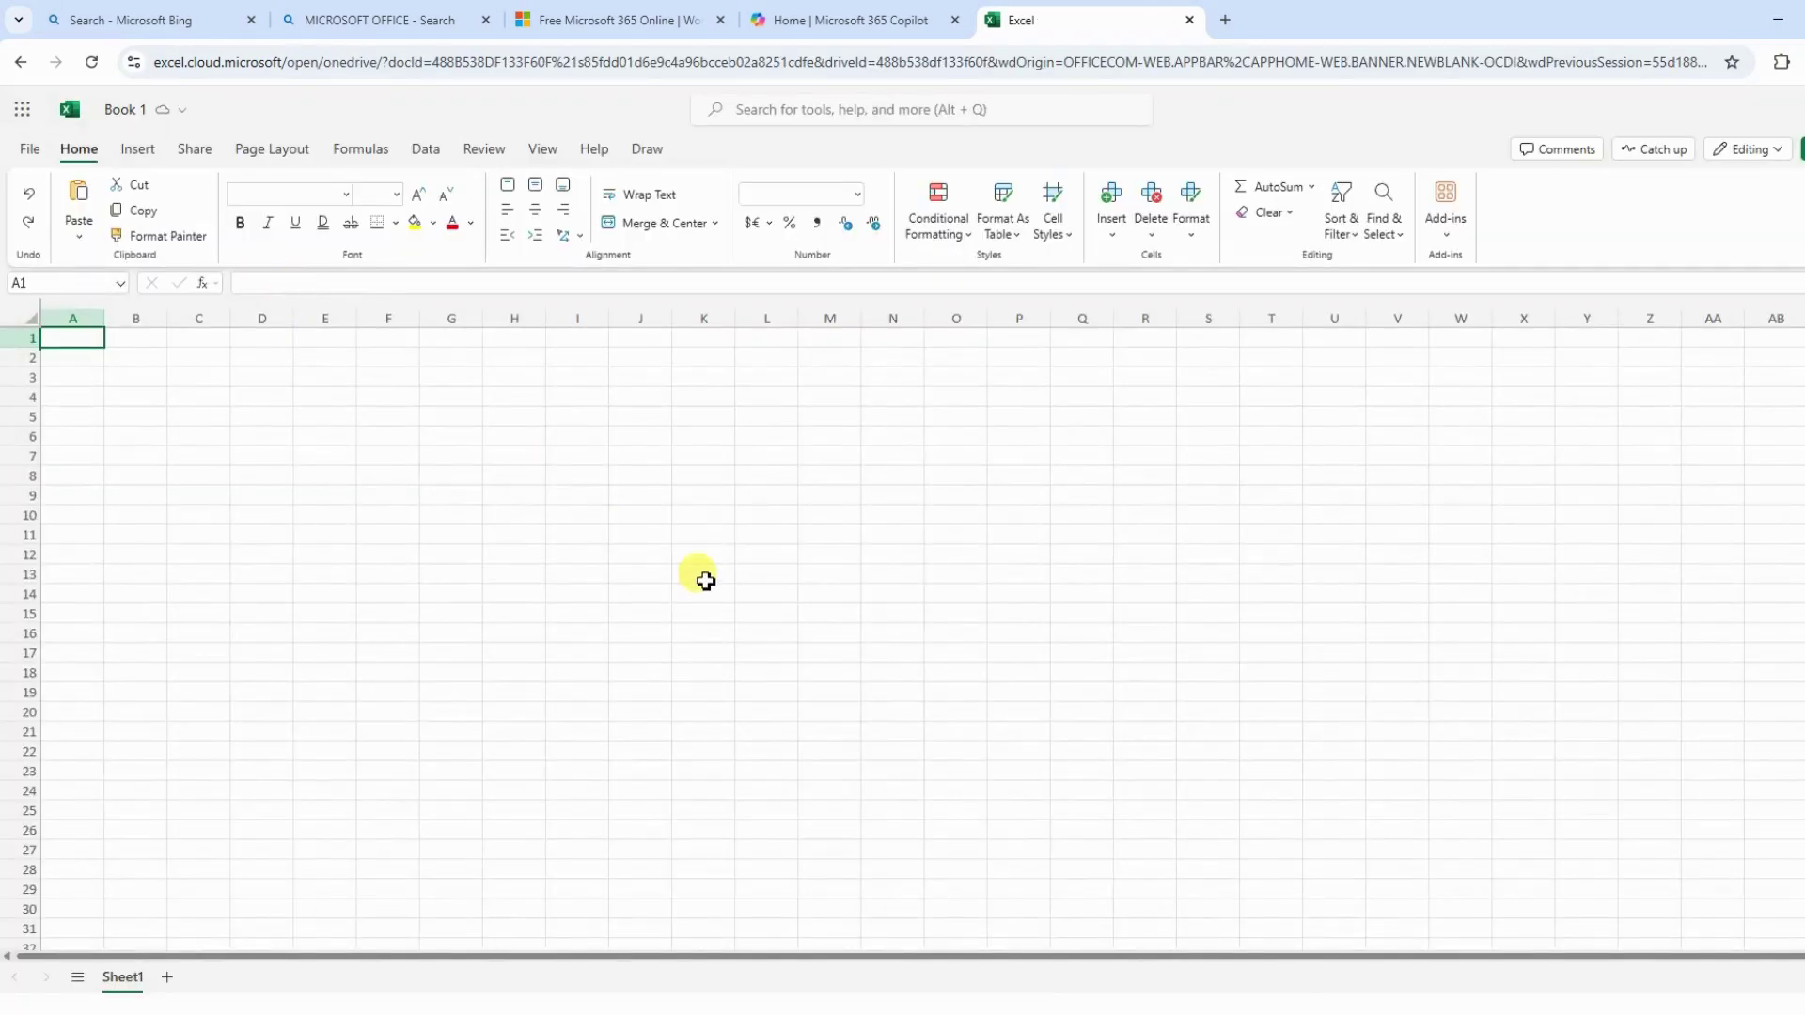
click(428, 454)
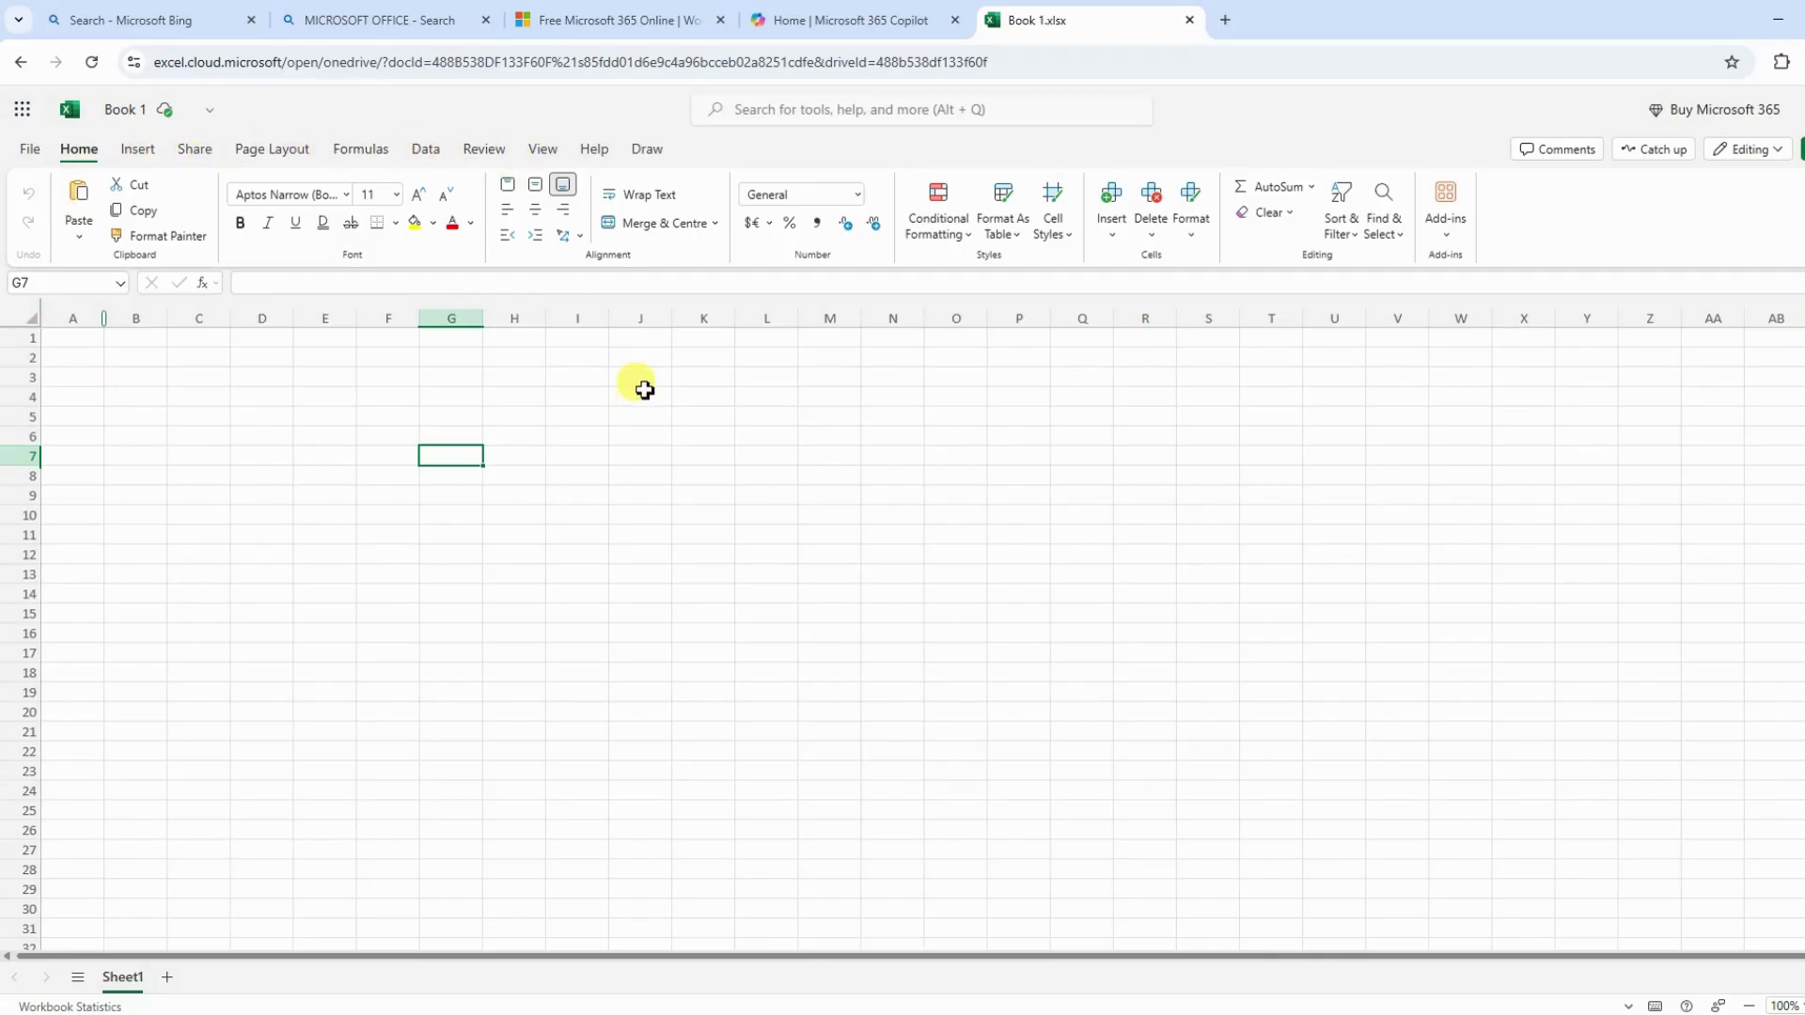
click(876, 509)
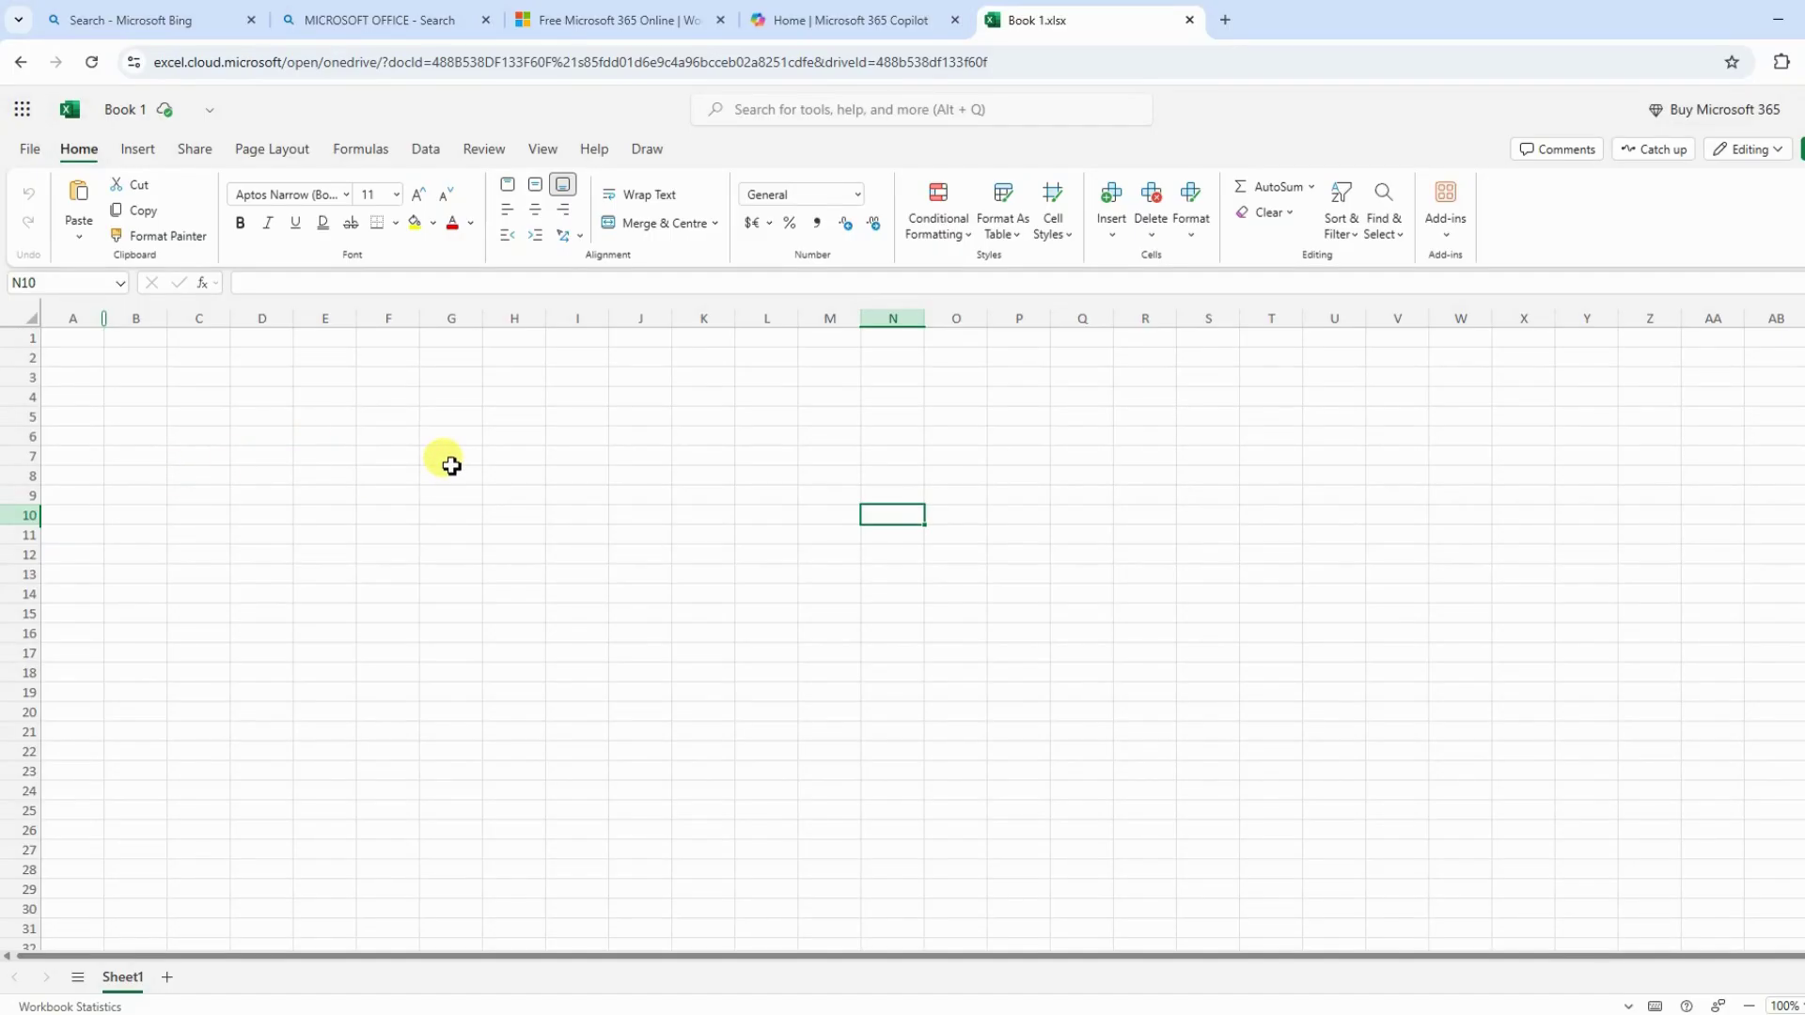
click(333, 455)
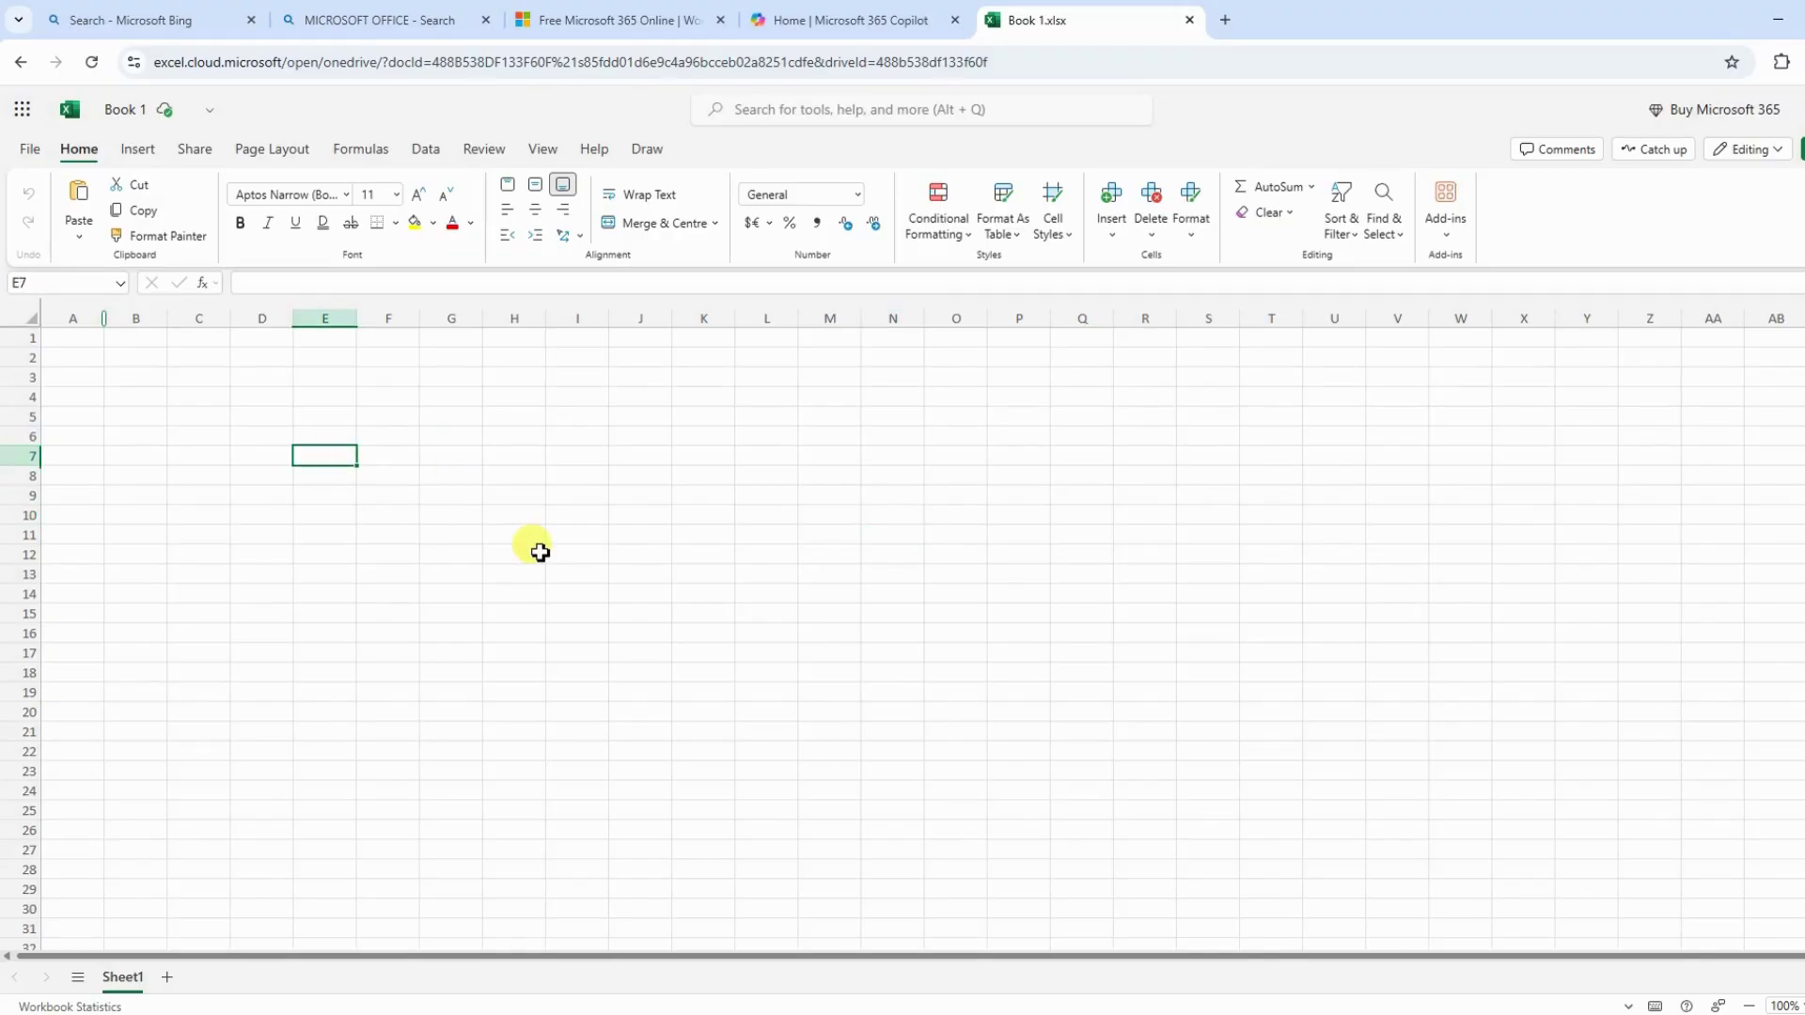
click(518, 441)
text(um Formi)
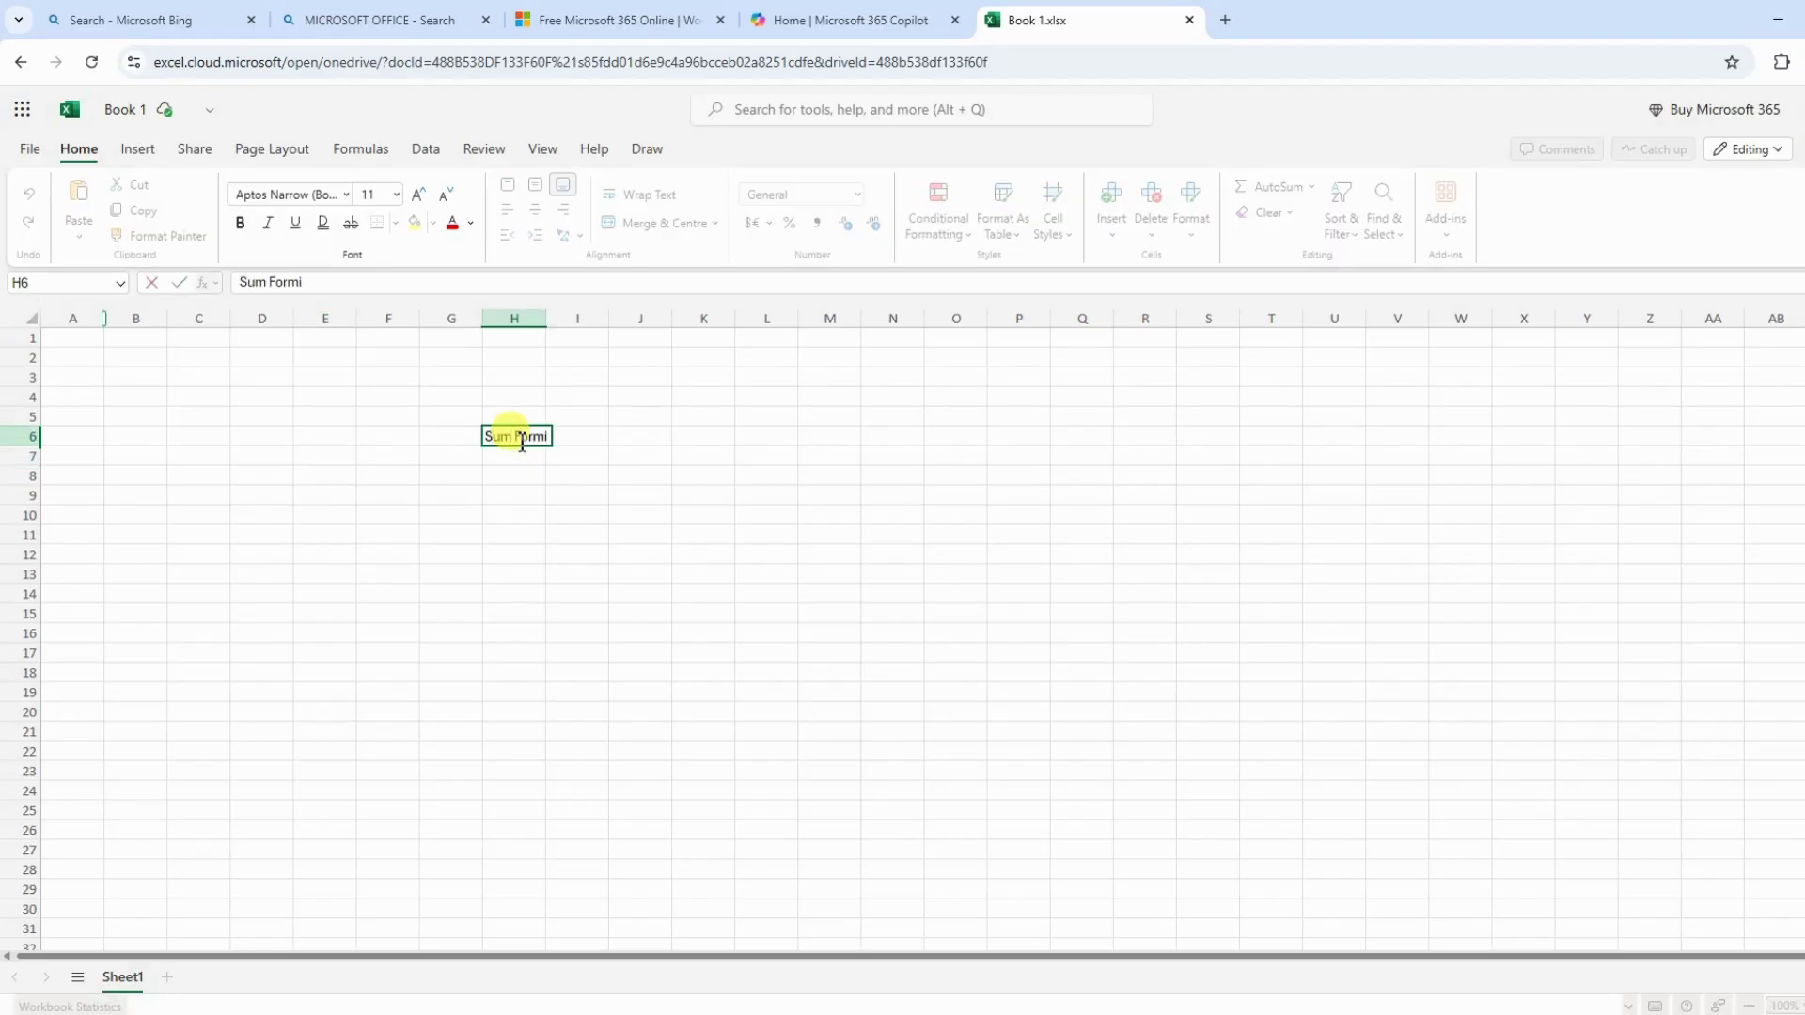
text(la)
Step: Confirm the Sum Formula label in H6, then enter 11225 in H8 and 36254 in H9
key(Return)
key(Down)
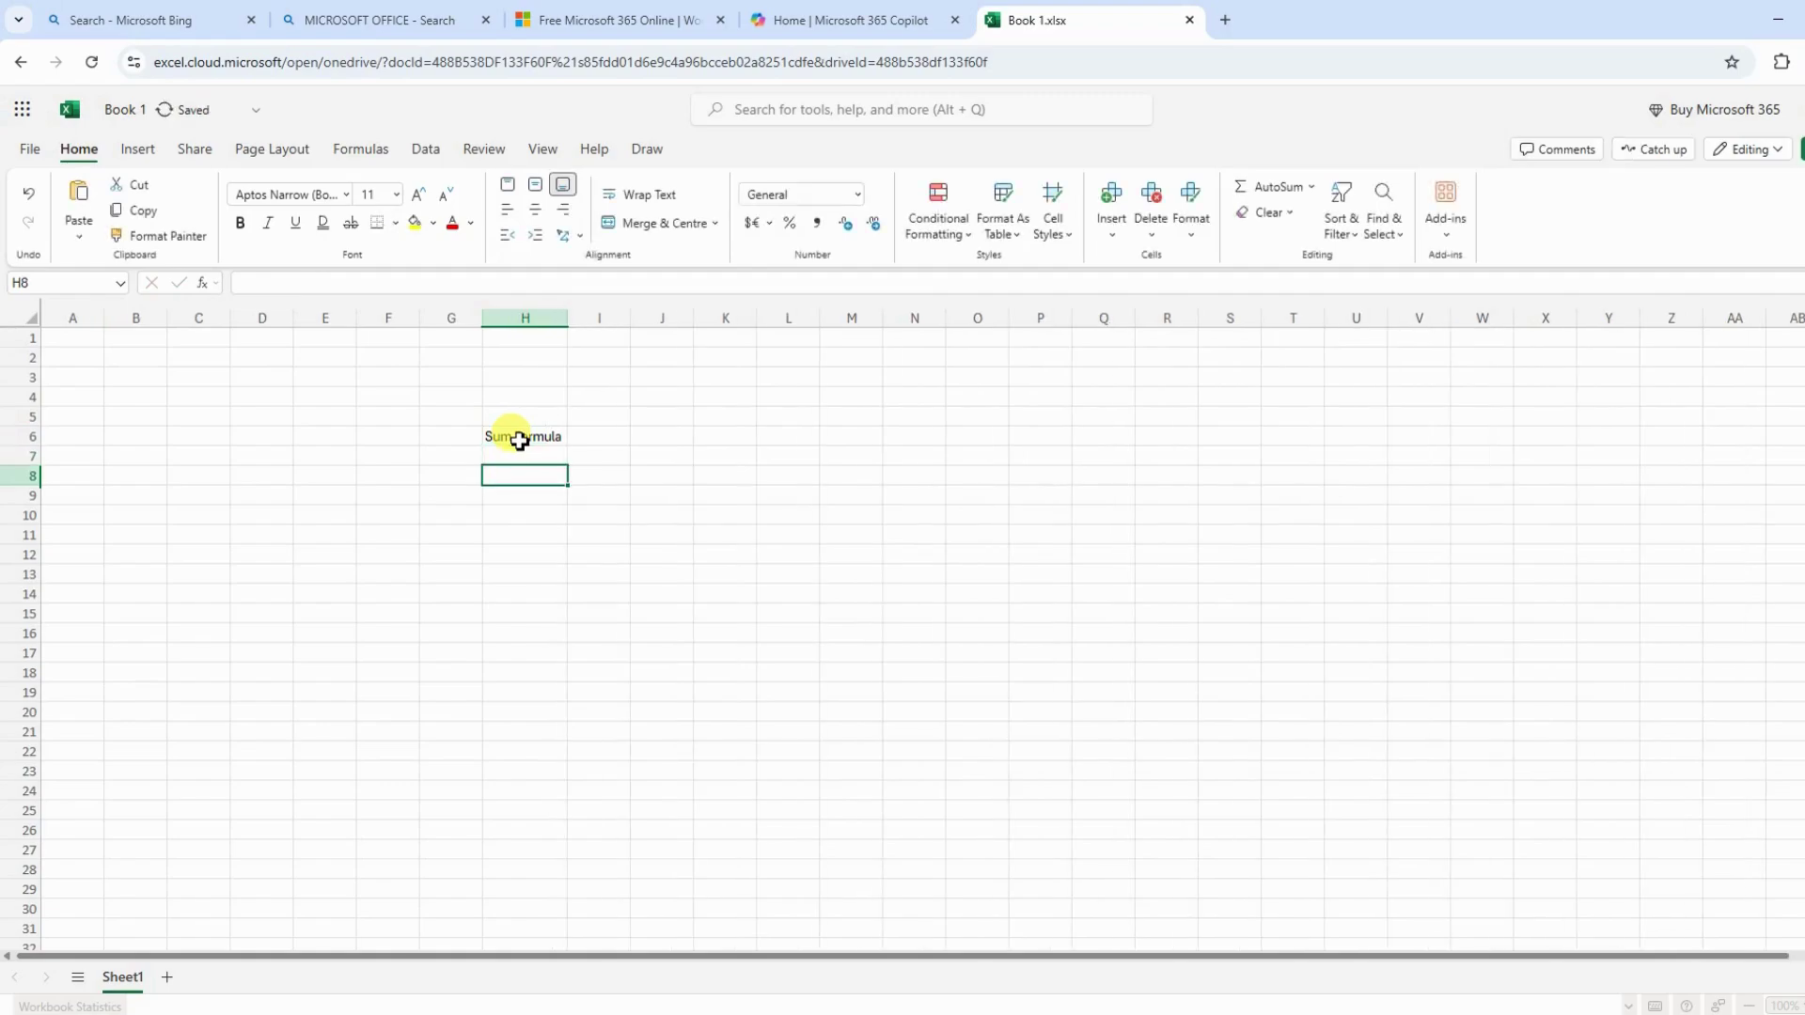
text(11225)
key(Return)
text(3)
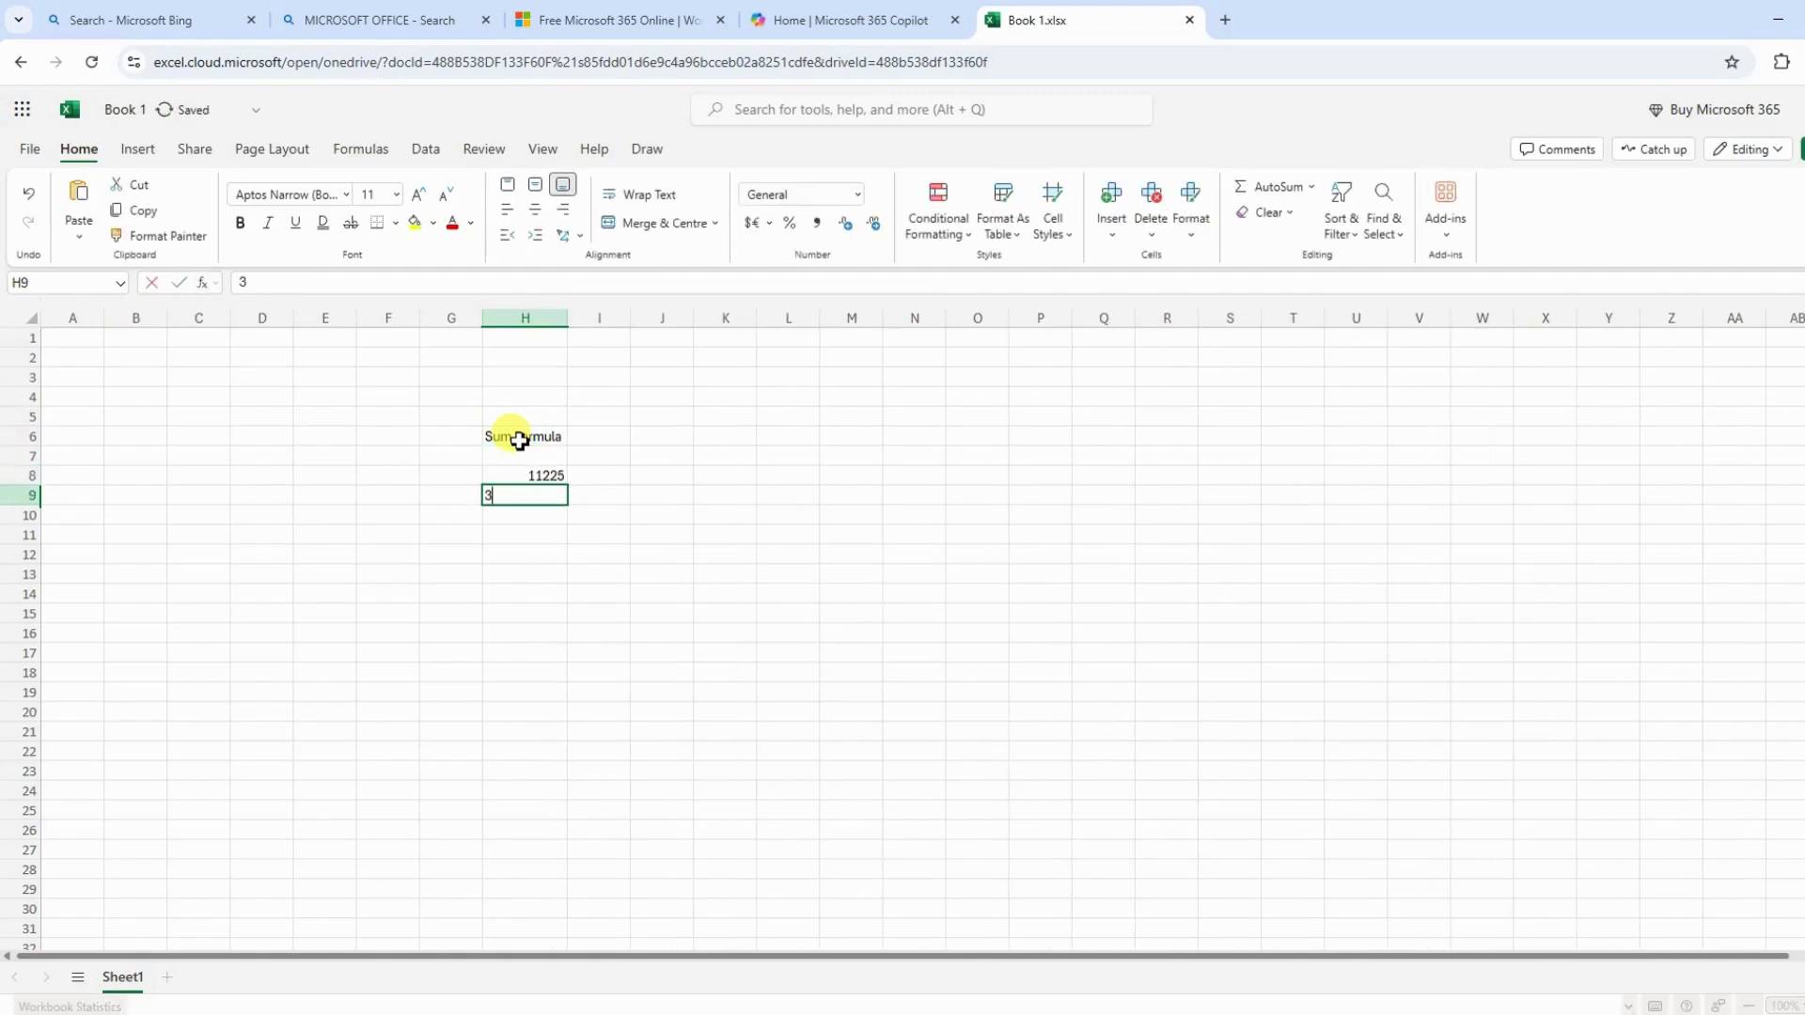
text(6254)
key(Return)
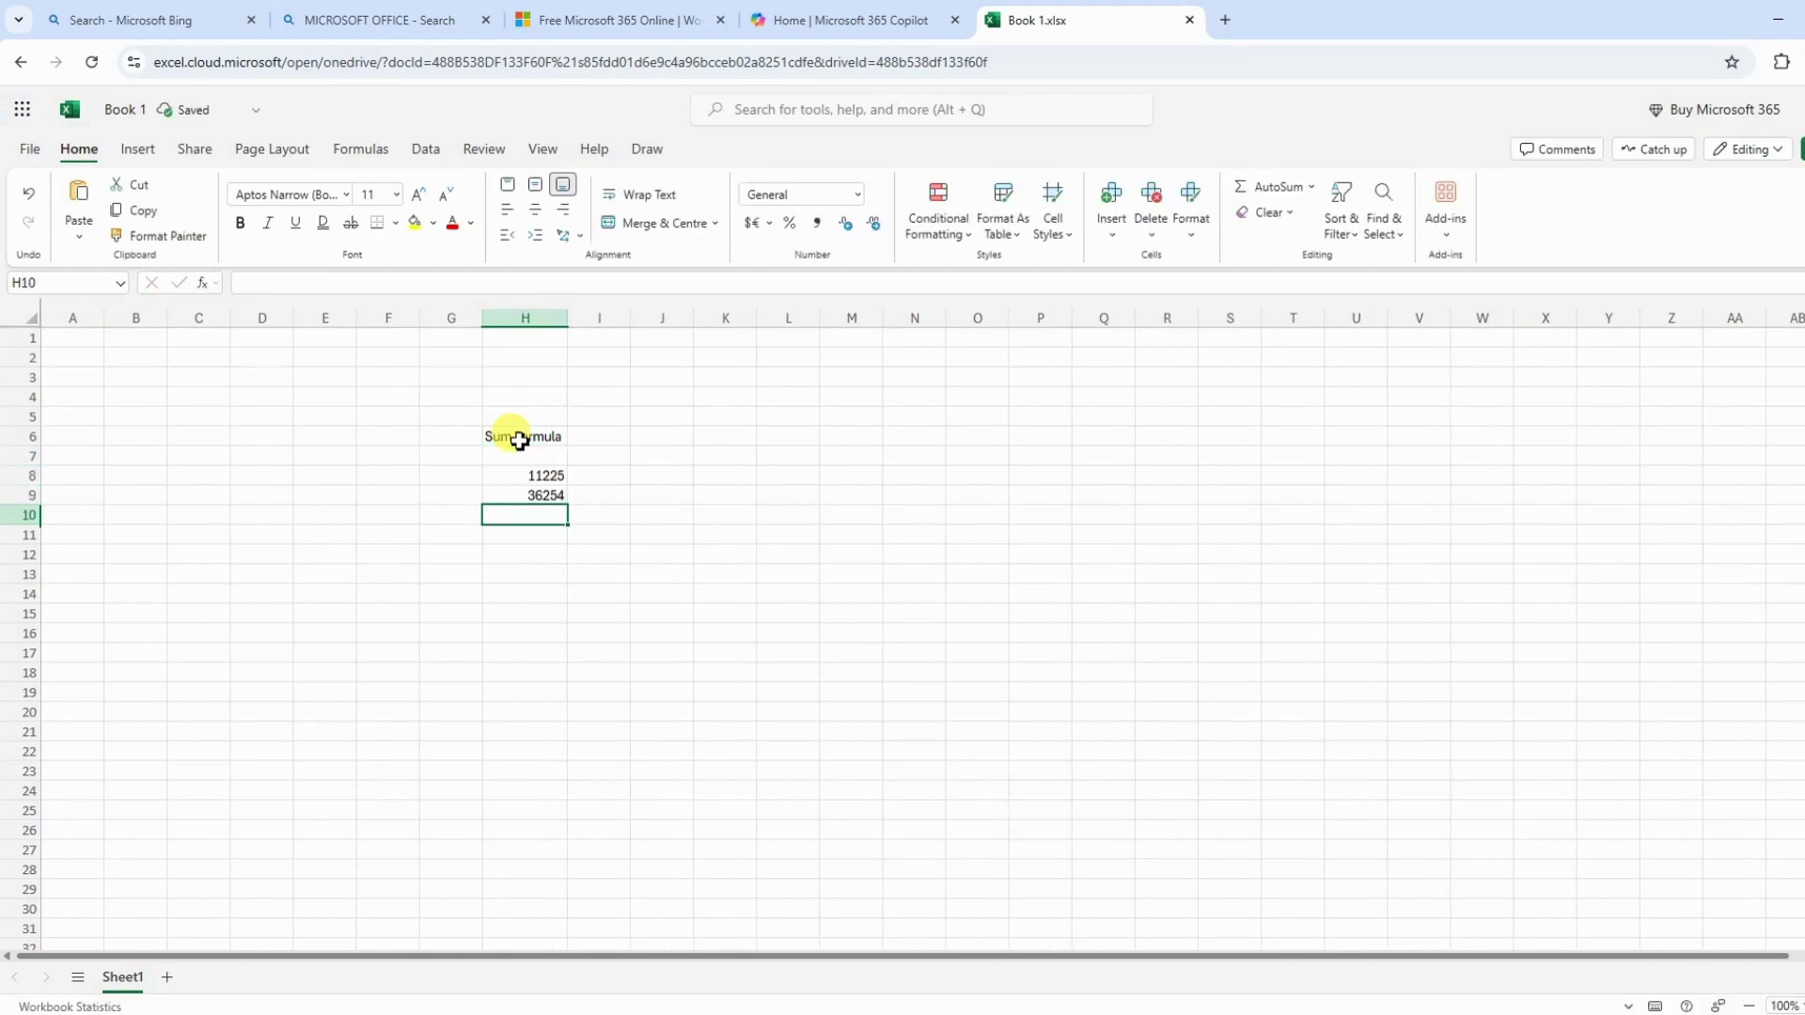
text(=sum)
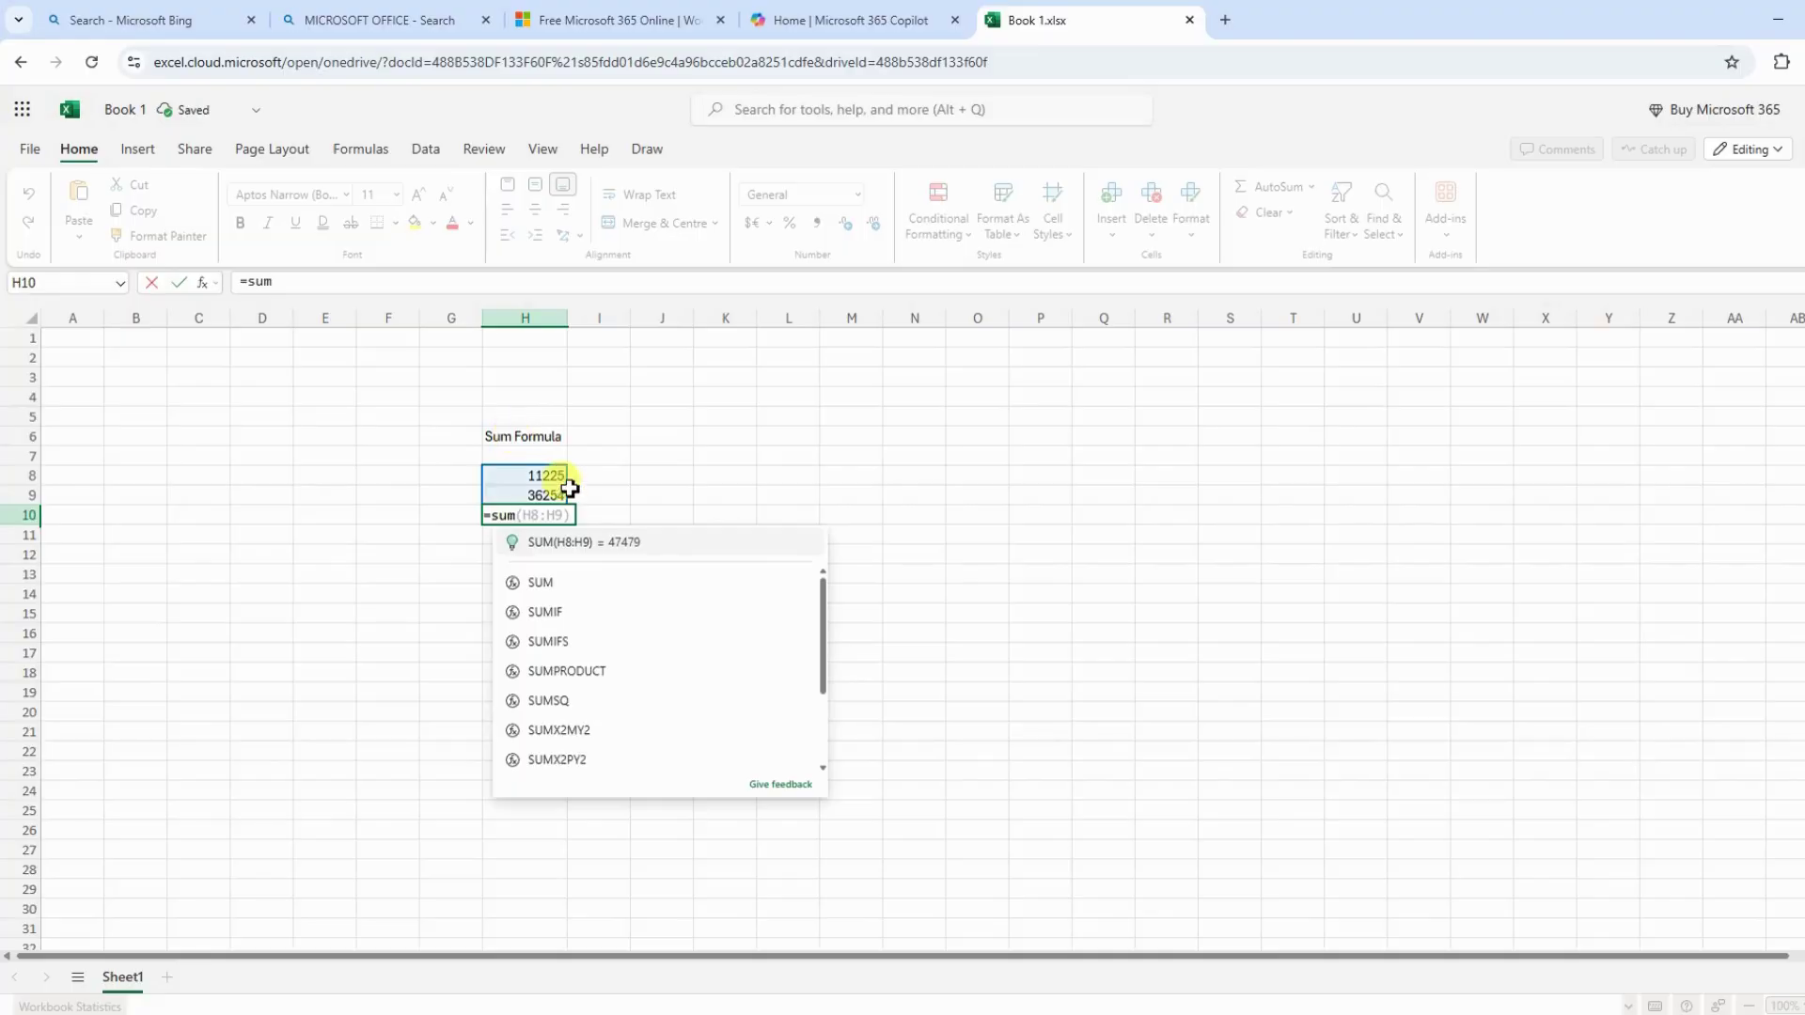
Step: Total H8:H9 in H10 with =SUM(H8:H9), giving 47479, and check the formula
click(564, 586)
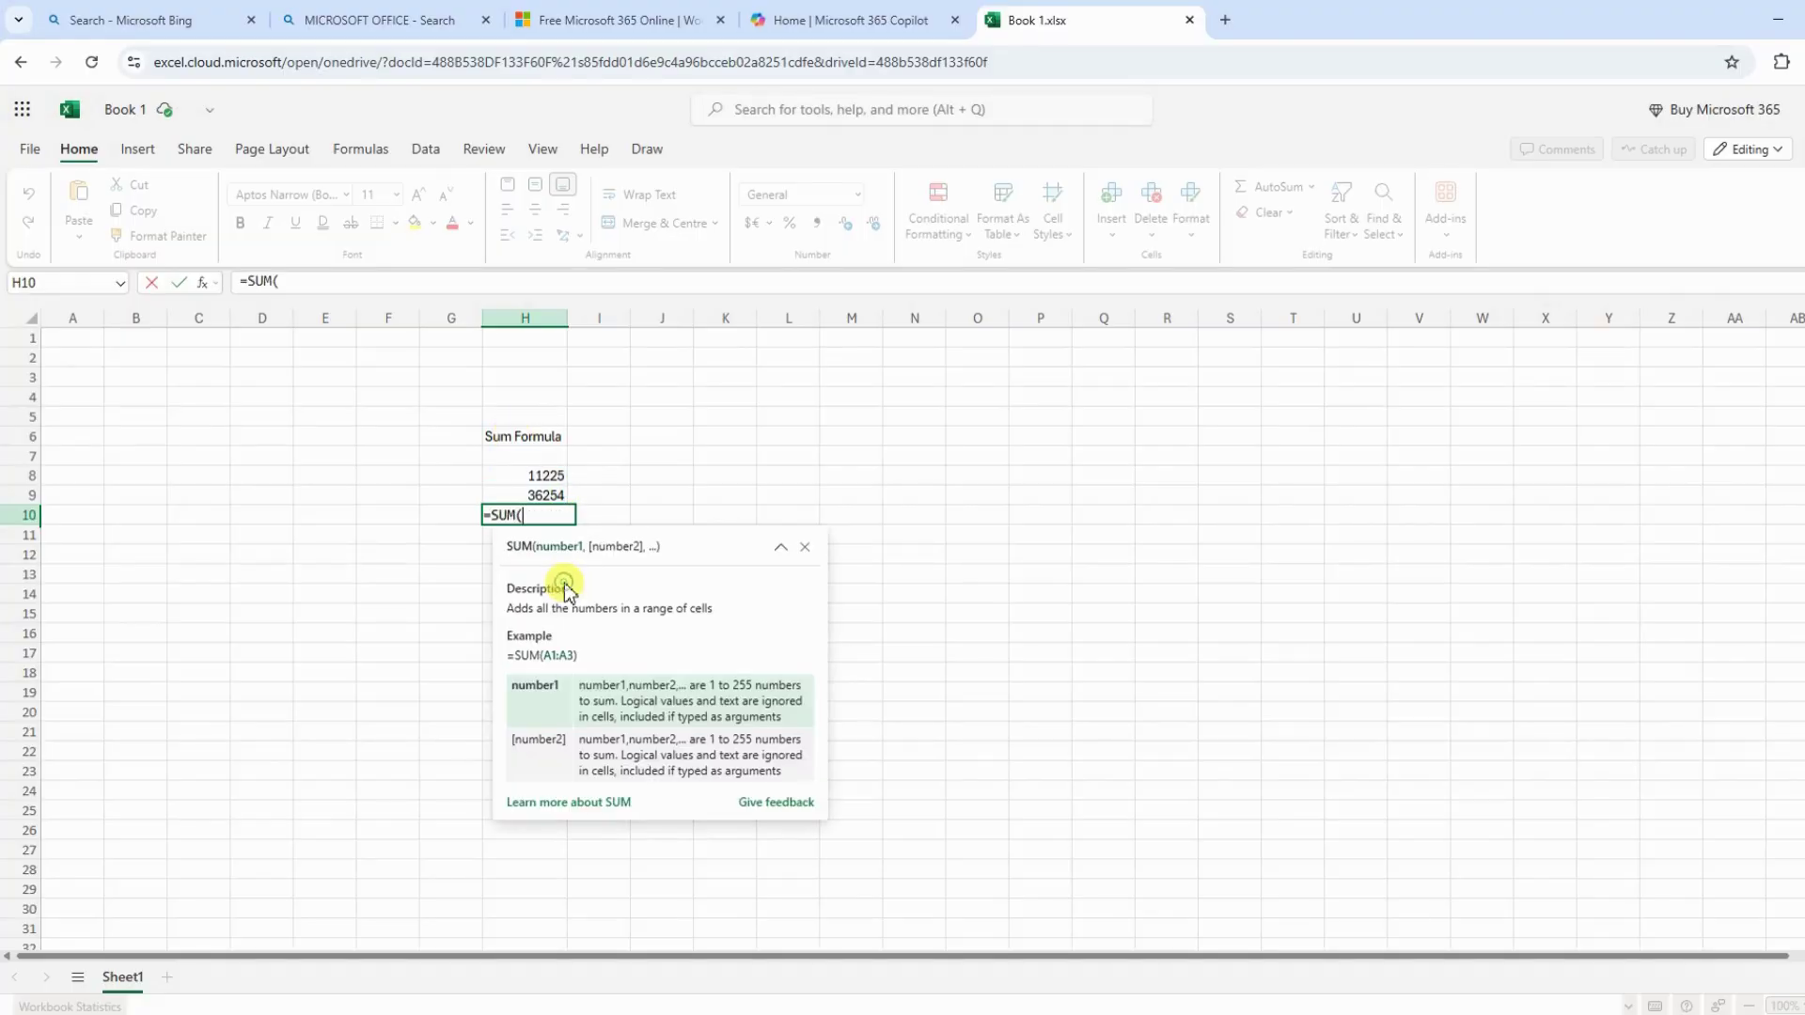
click(545, 478)
text(:)
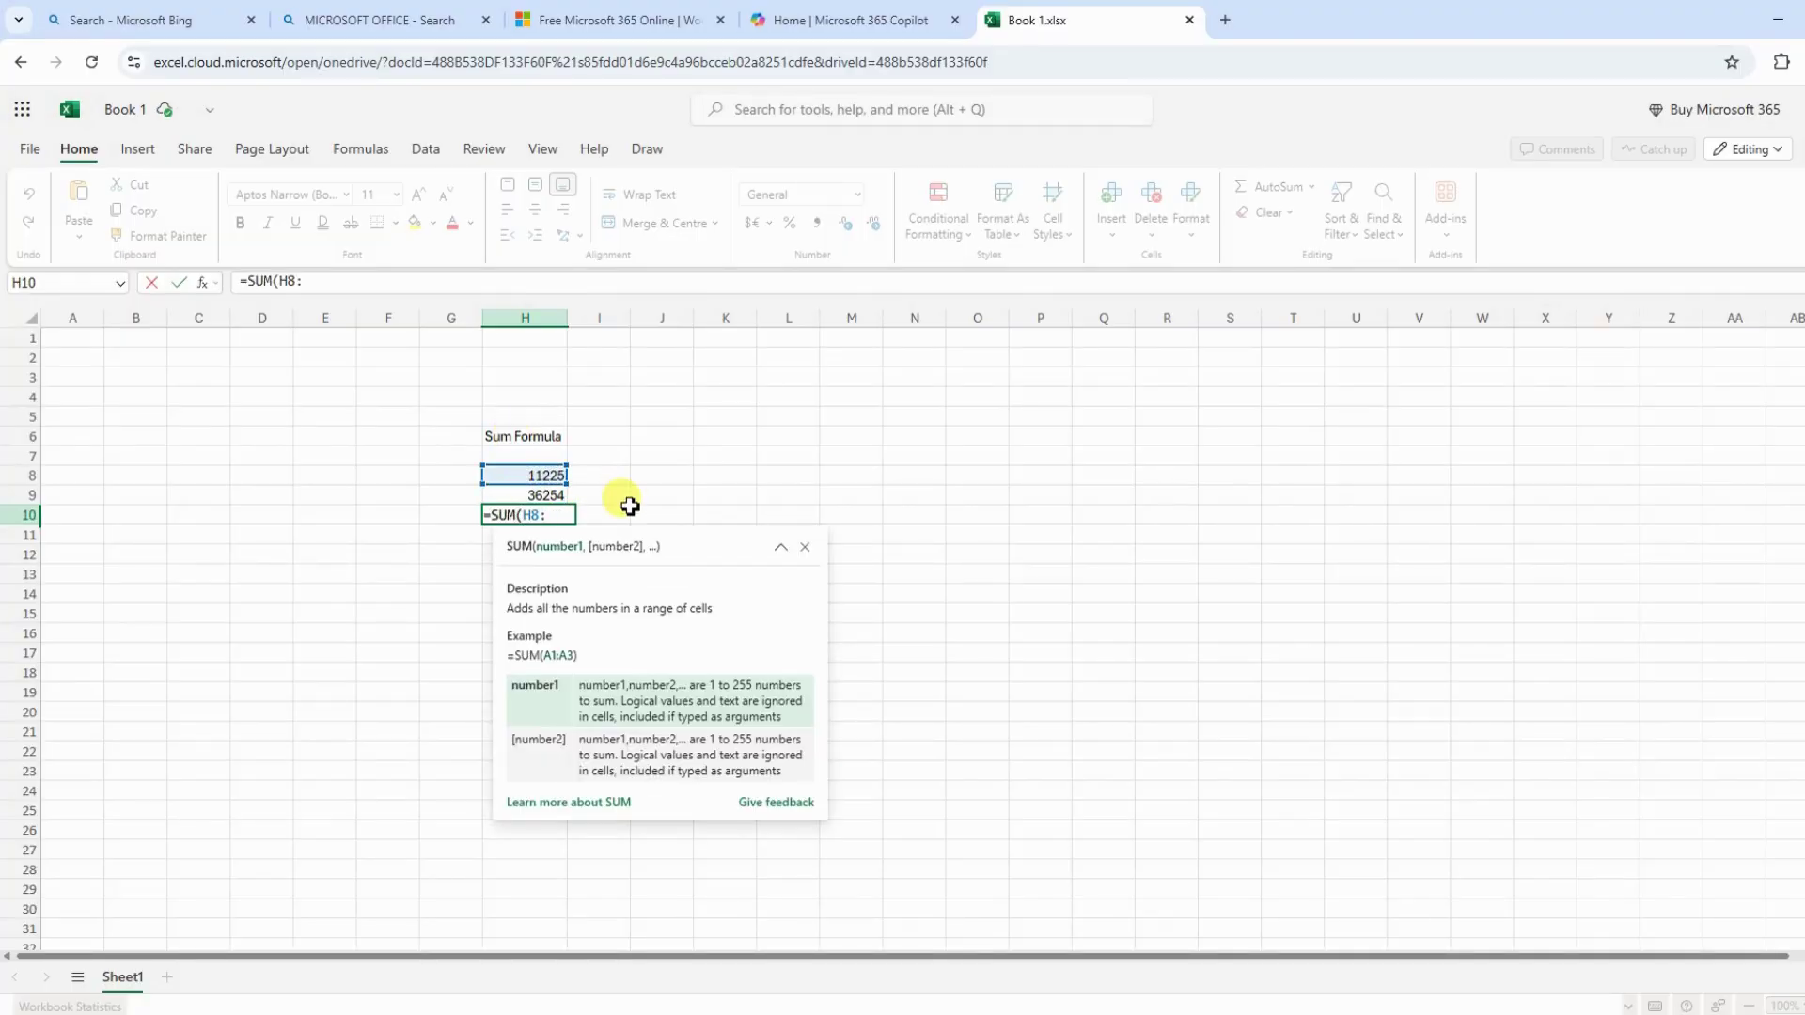
click(550, 495)
key(Return)
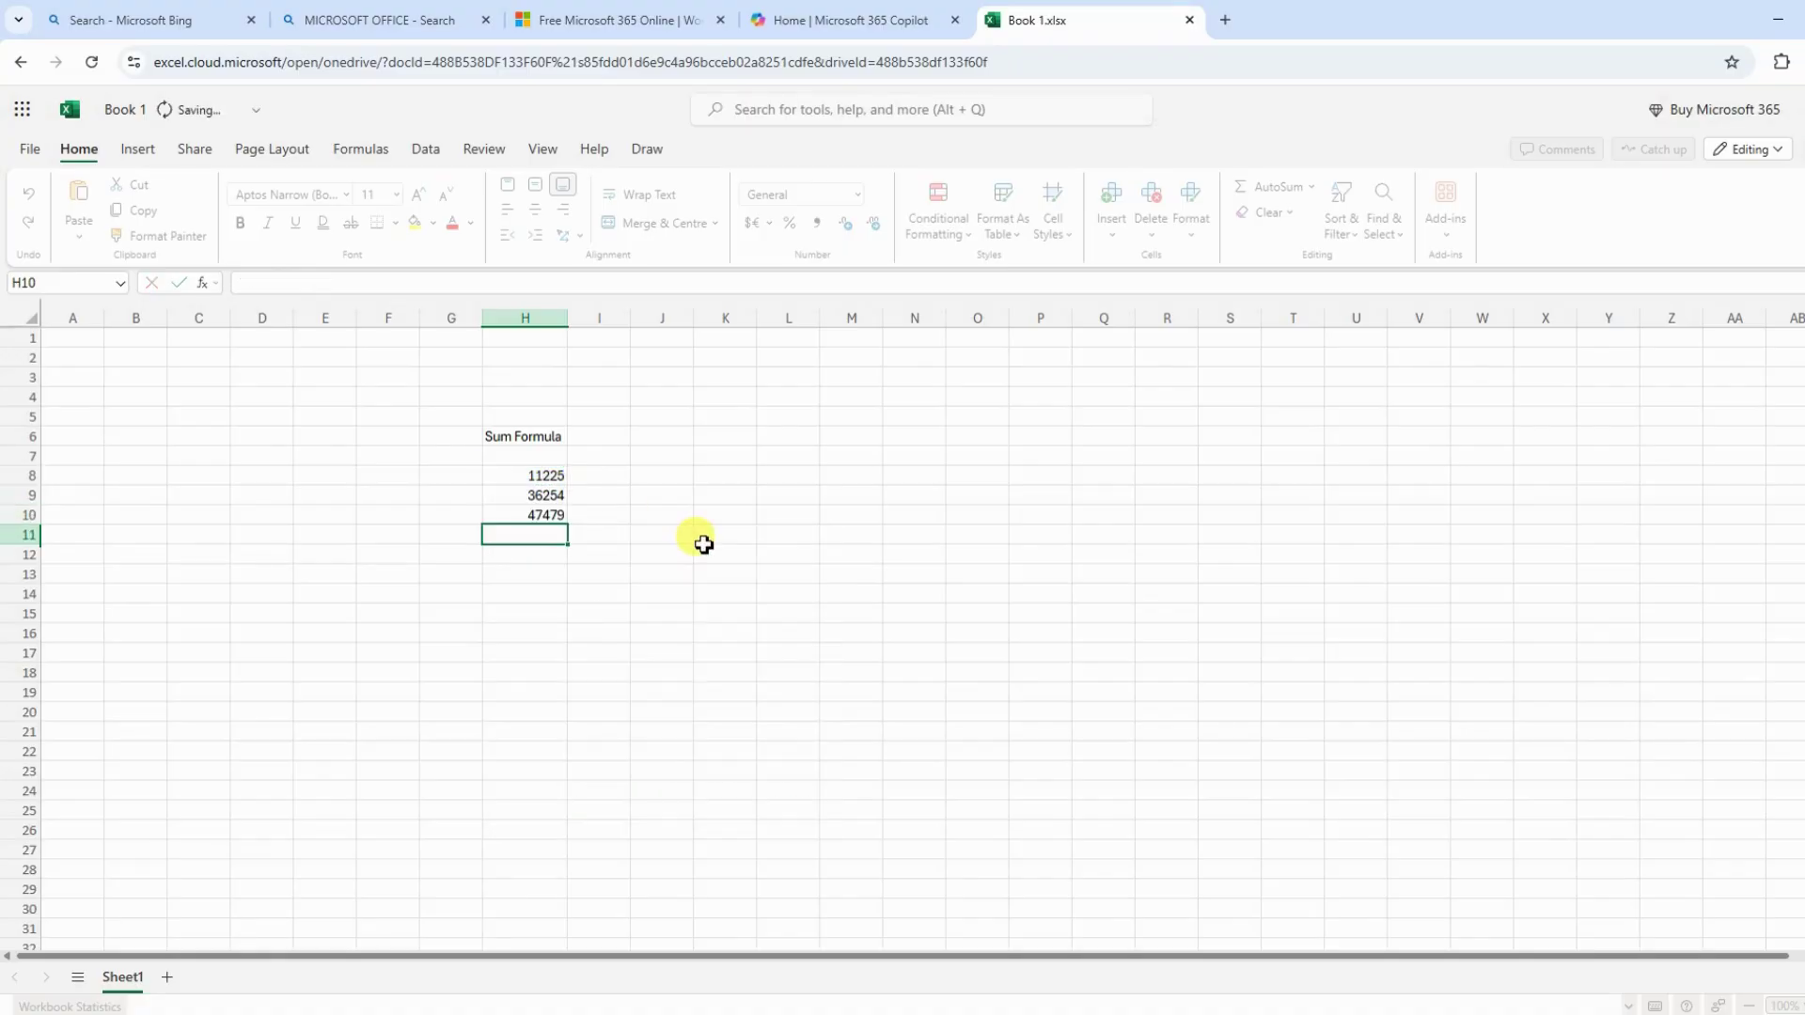
click(533, 514)
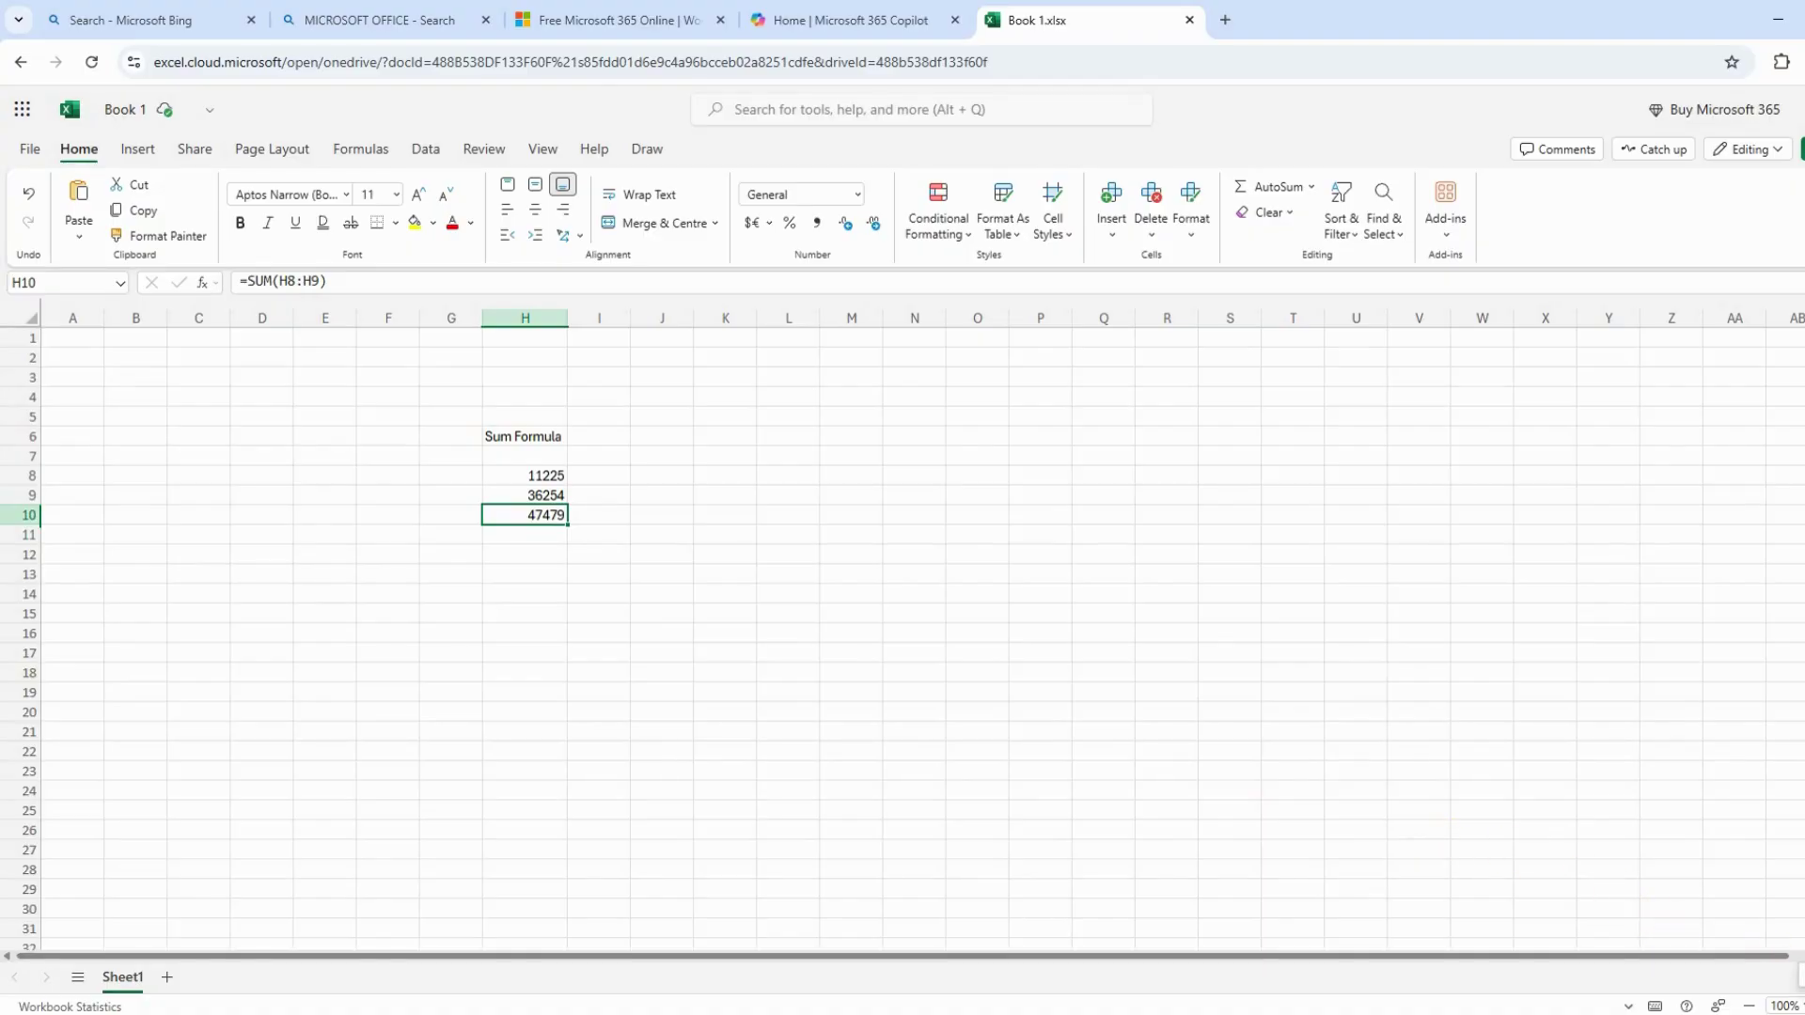
ctrl+scroll(1791, 974, up, 1)
Step: Add a blank Sheet2 to the workbook and return to Sheet1
click(891, 647)
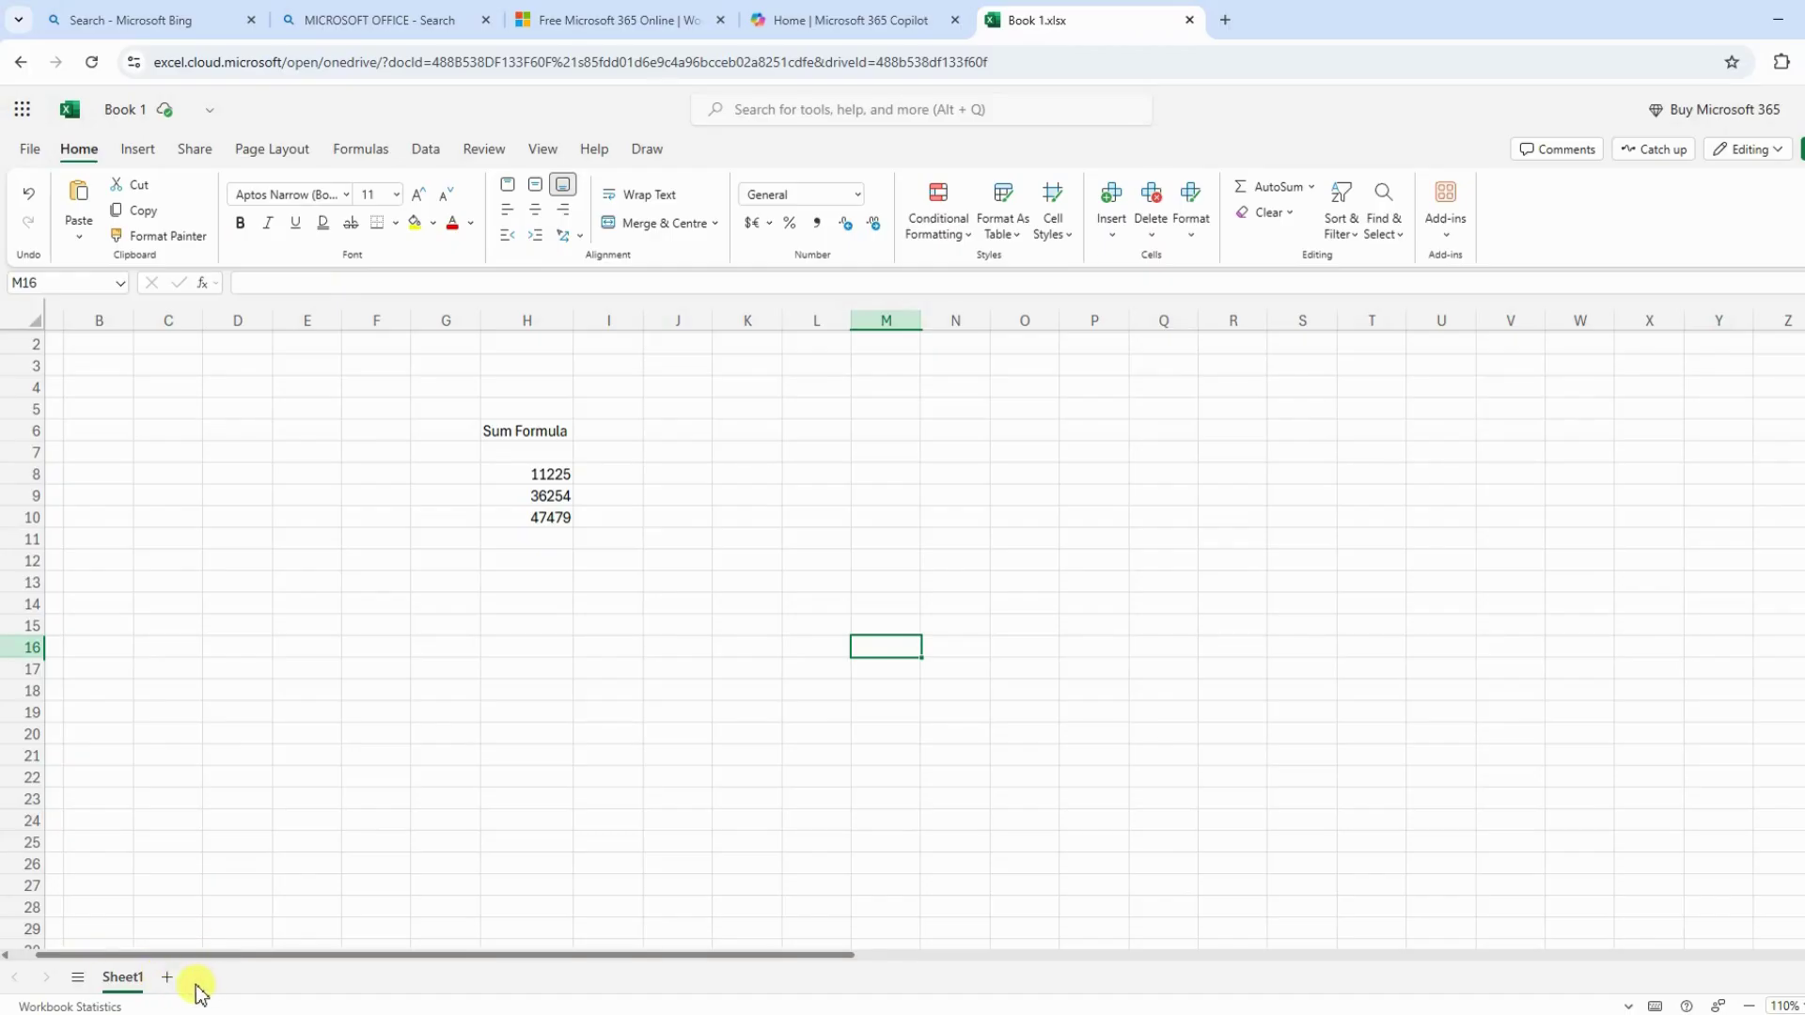
click(167, 978)
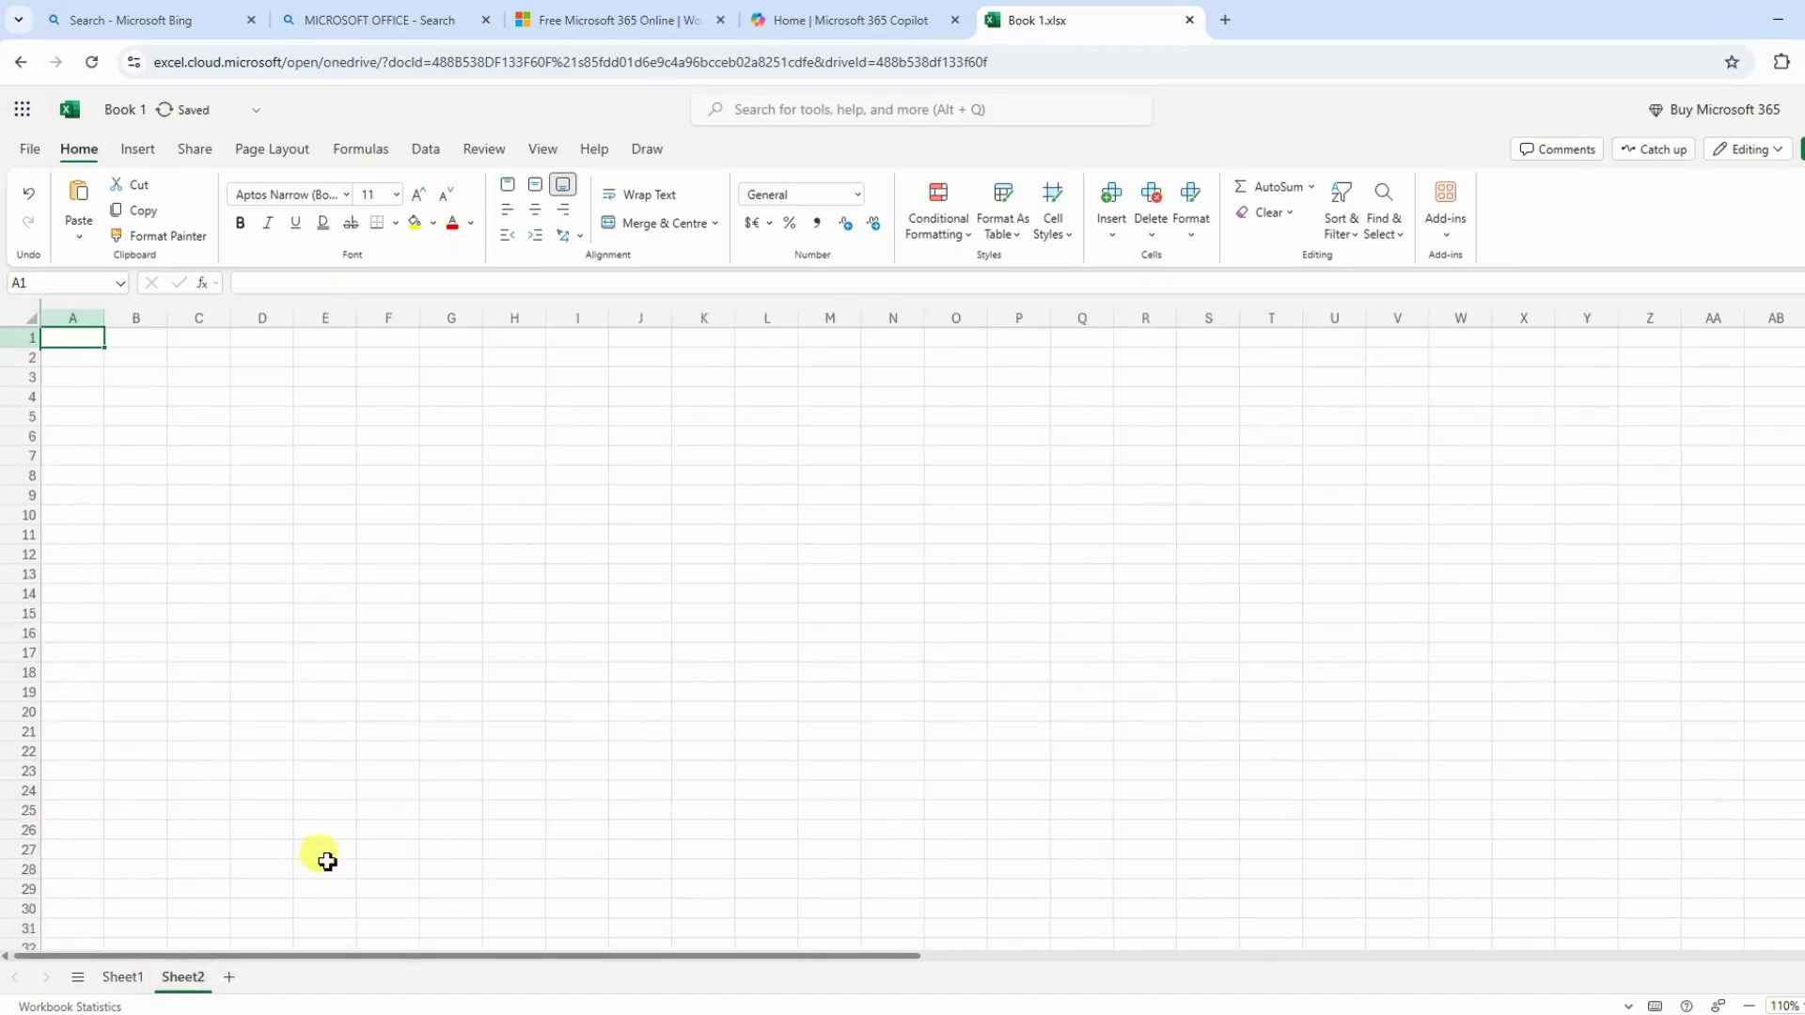
click(120, 978)
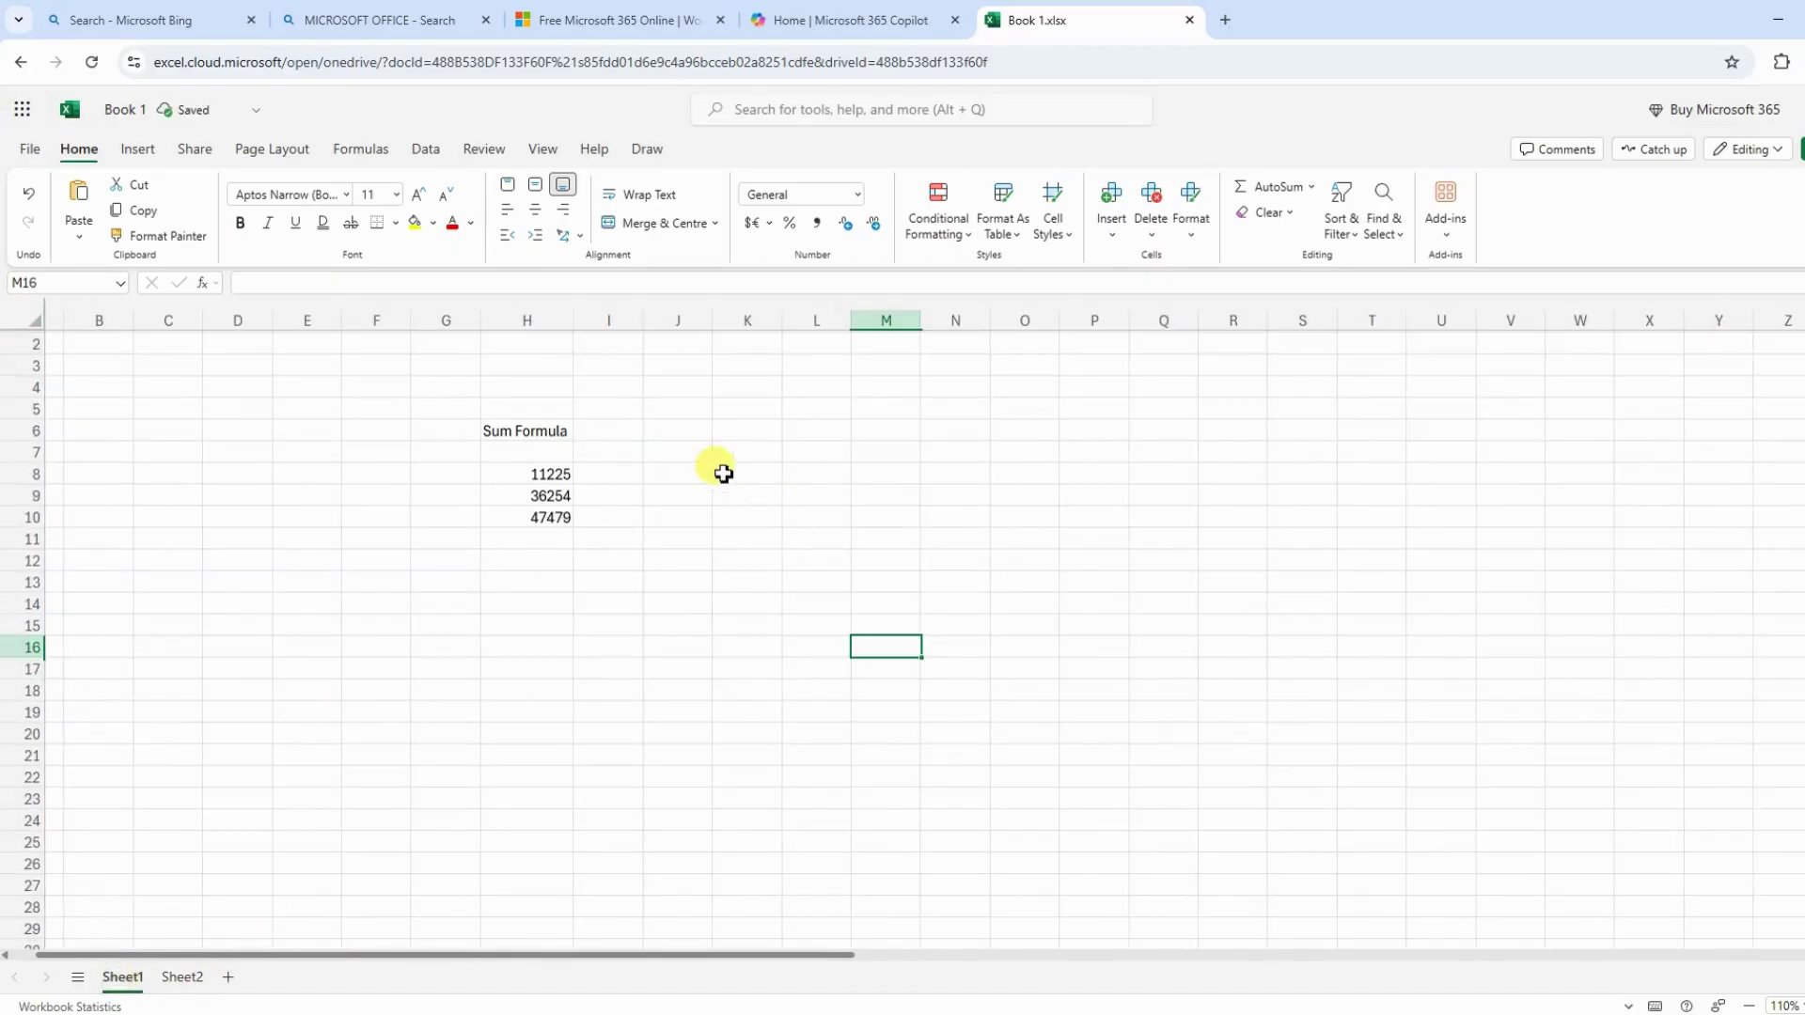
Step: Download a copy of Book 1.xlsx from the File menu
click(374, 479)
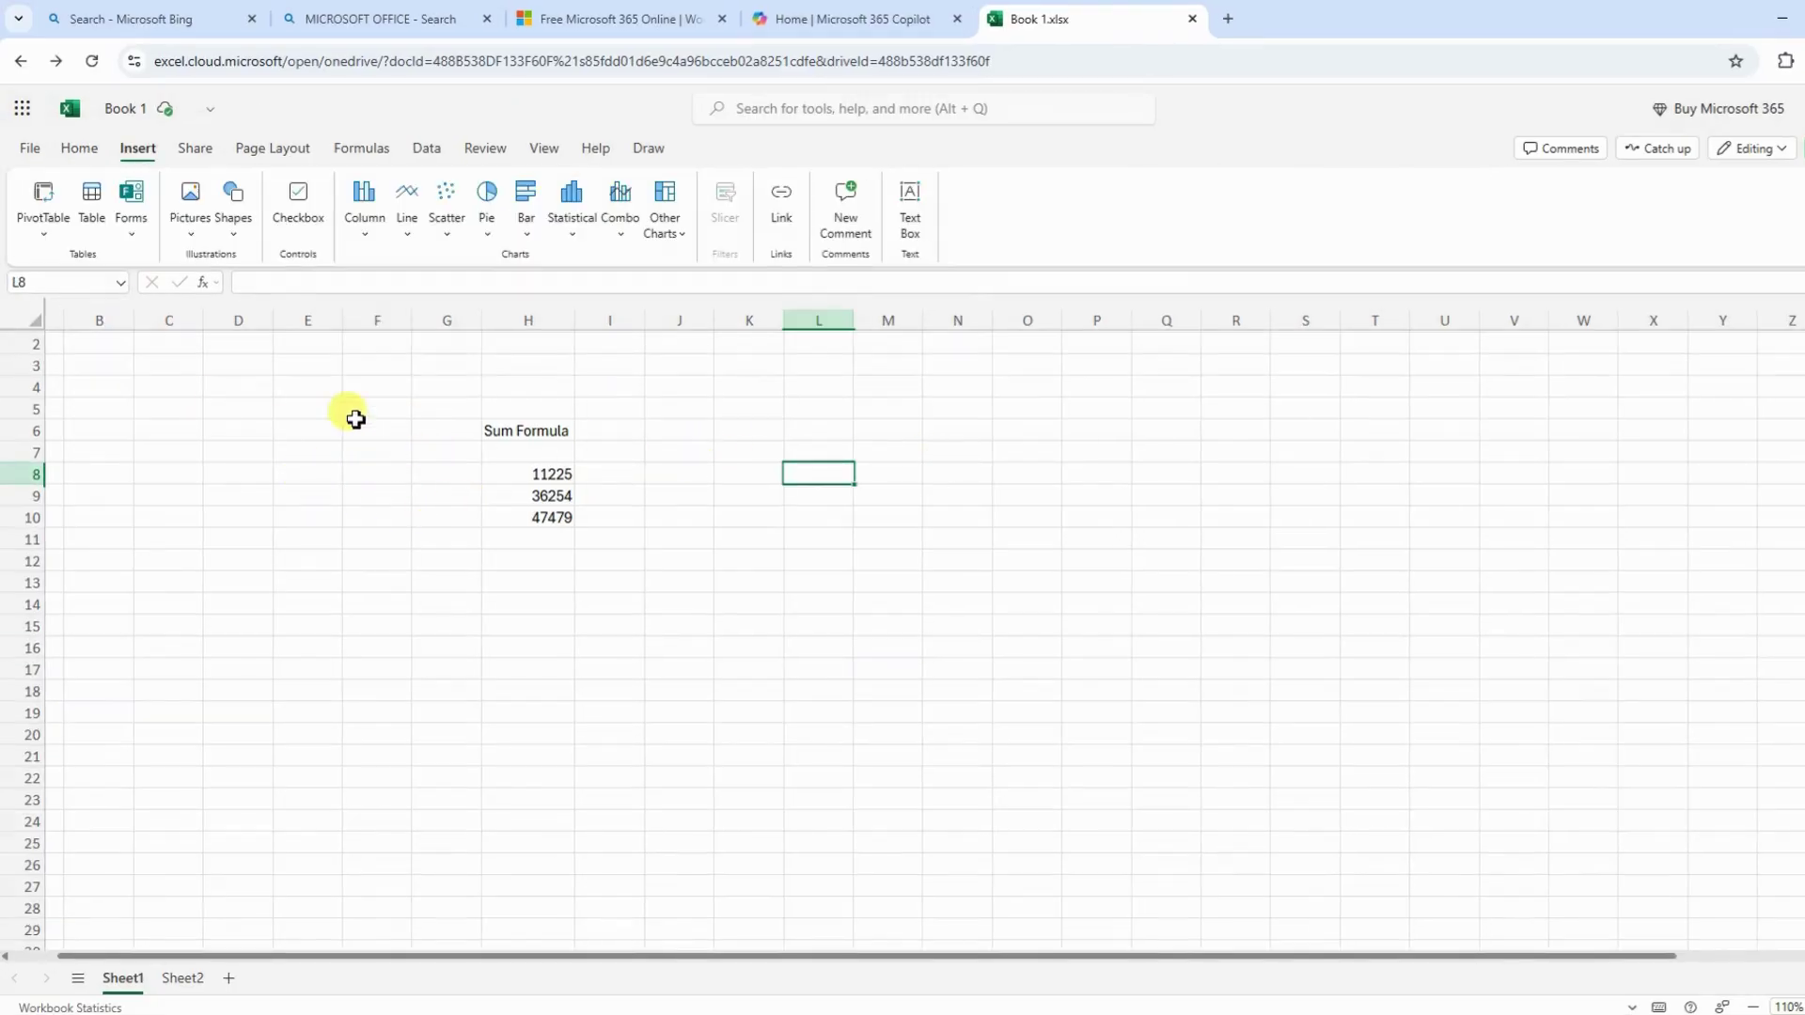
click(31, 151)
mouse_move(89, 324)
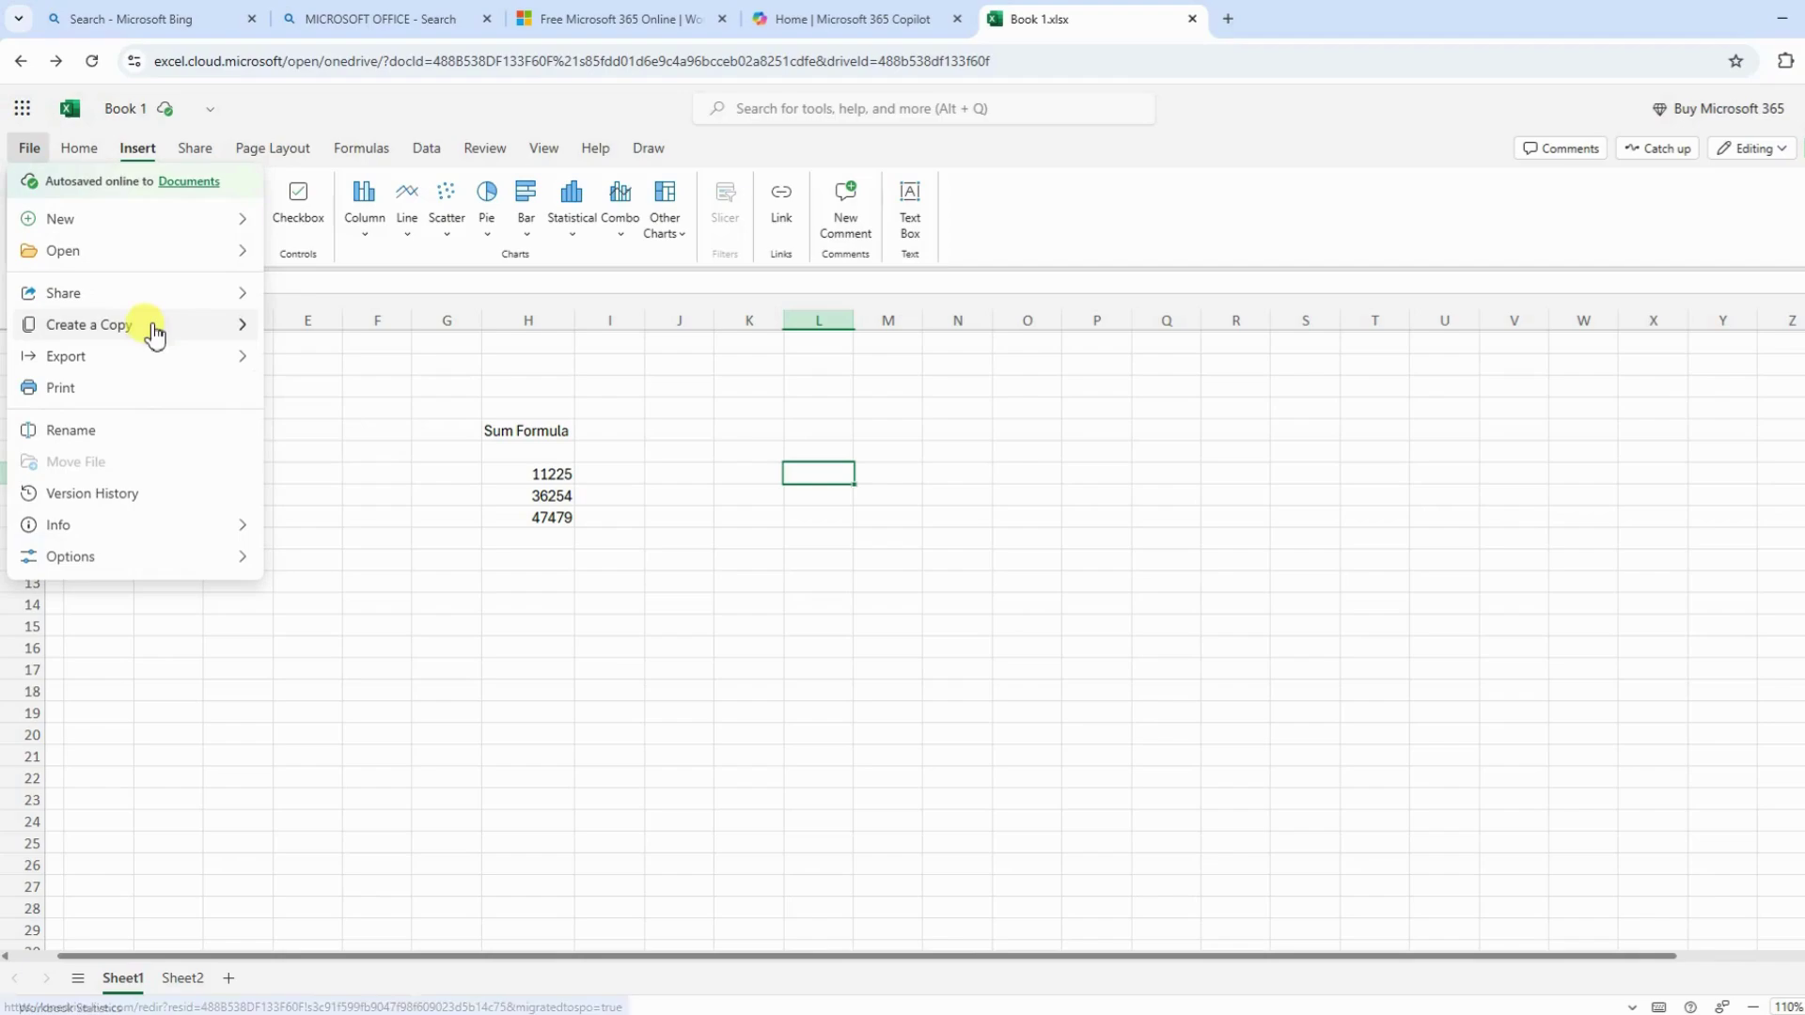
click(363, 365)
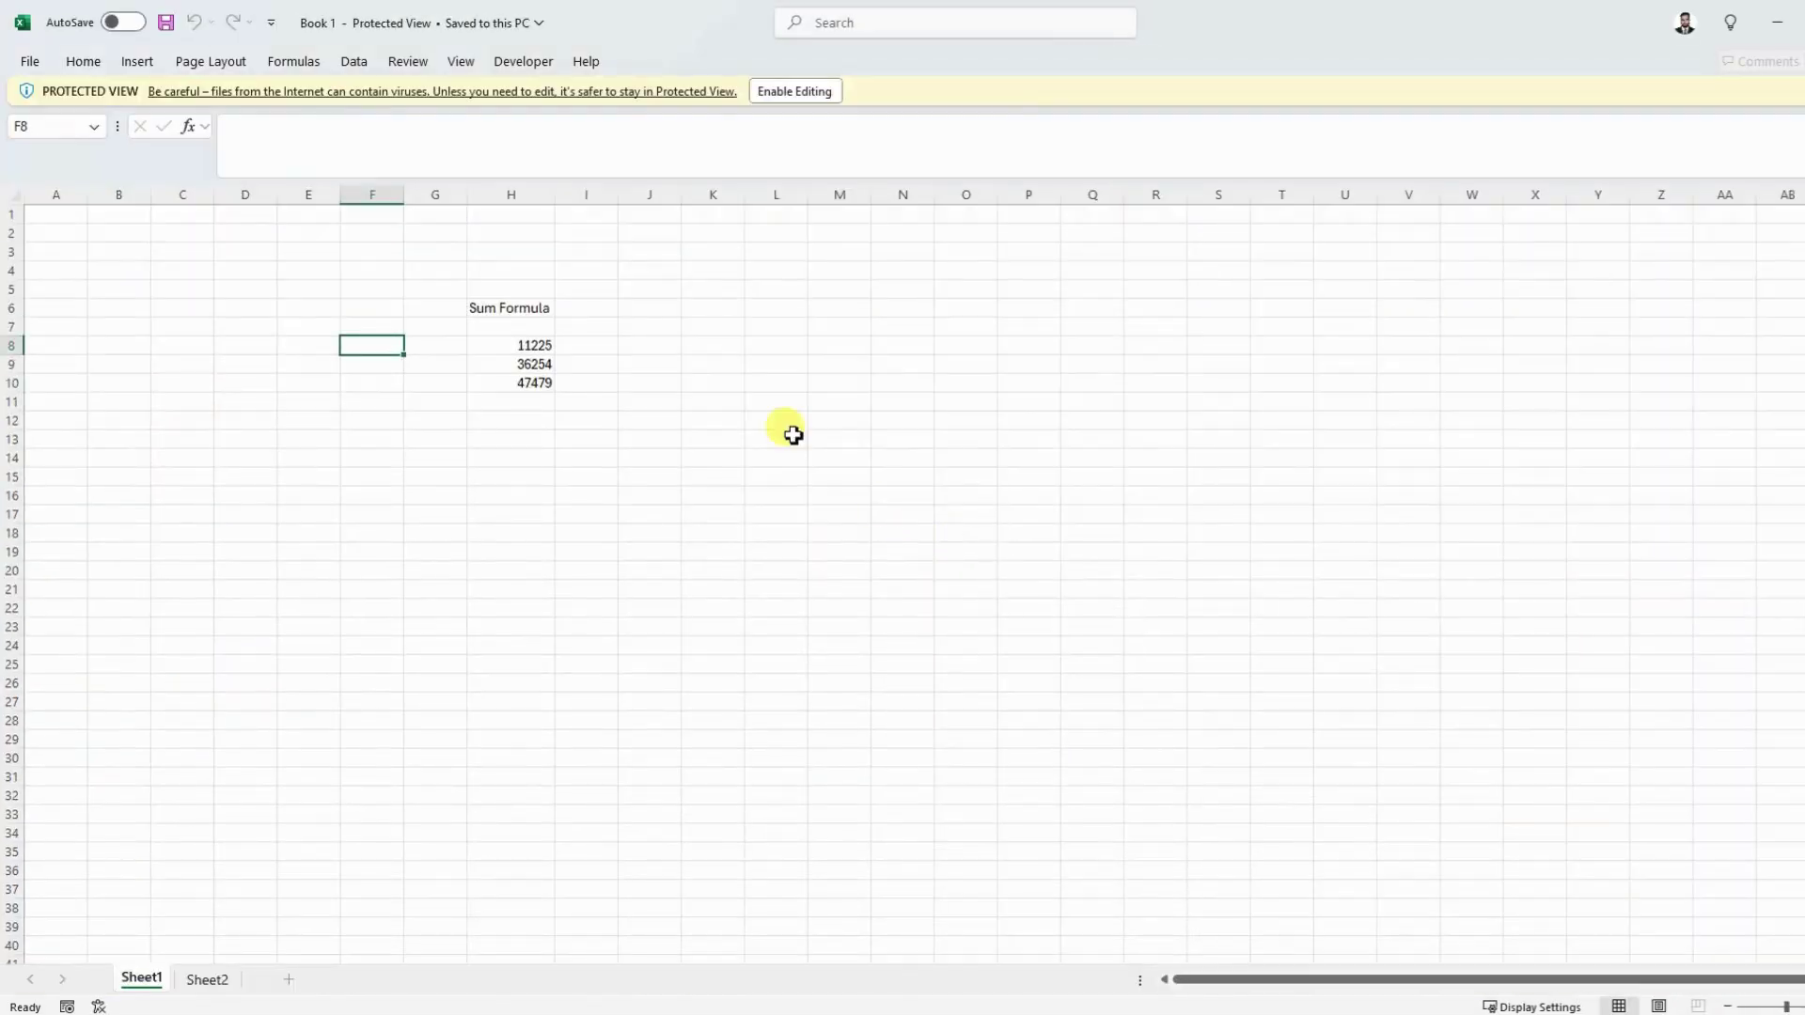
Step: Look over the downloaded copy's sheet in desktop Excel, then return to the browser's Book 1
click(348, 376)
click(381, 507)
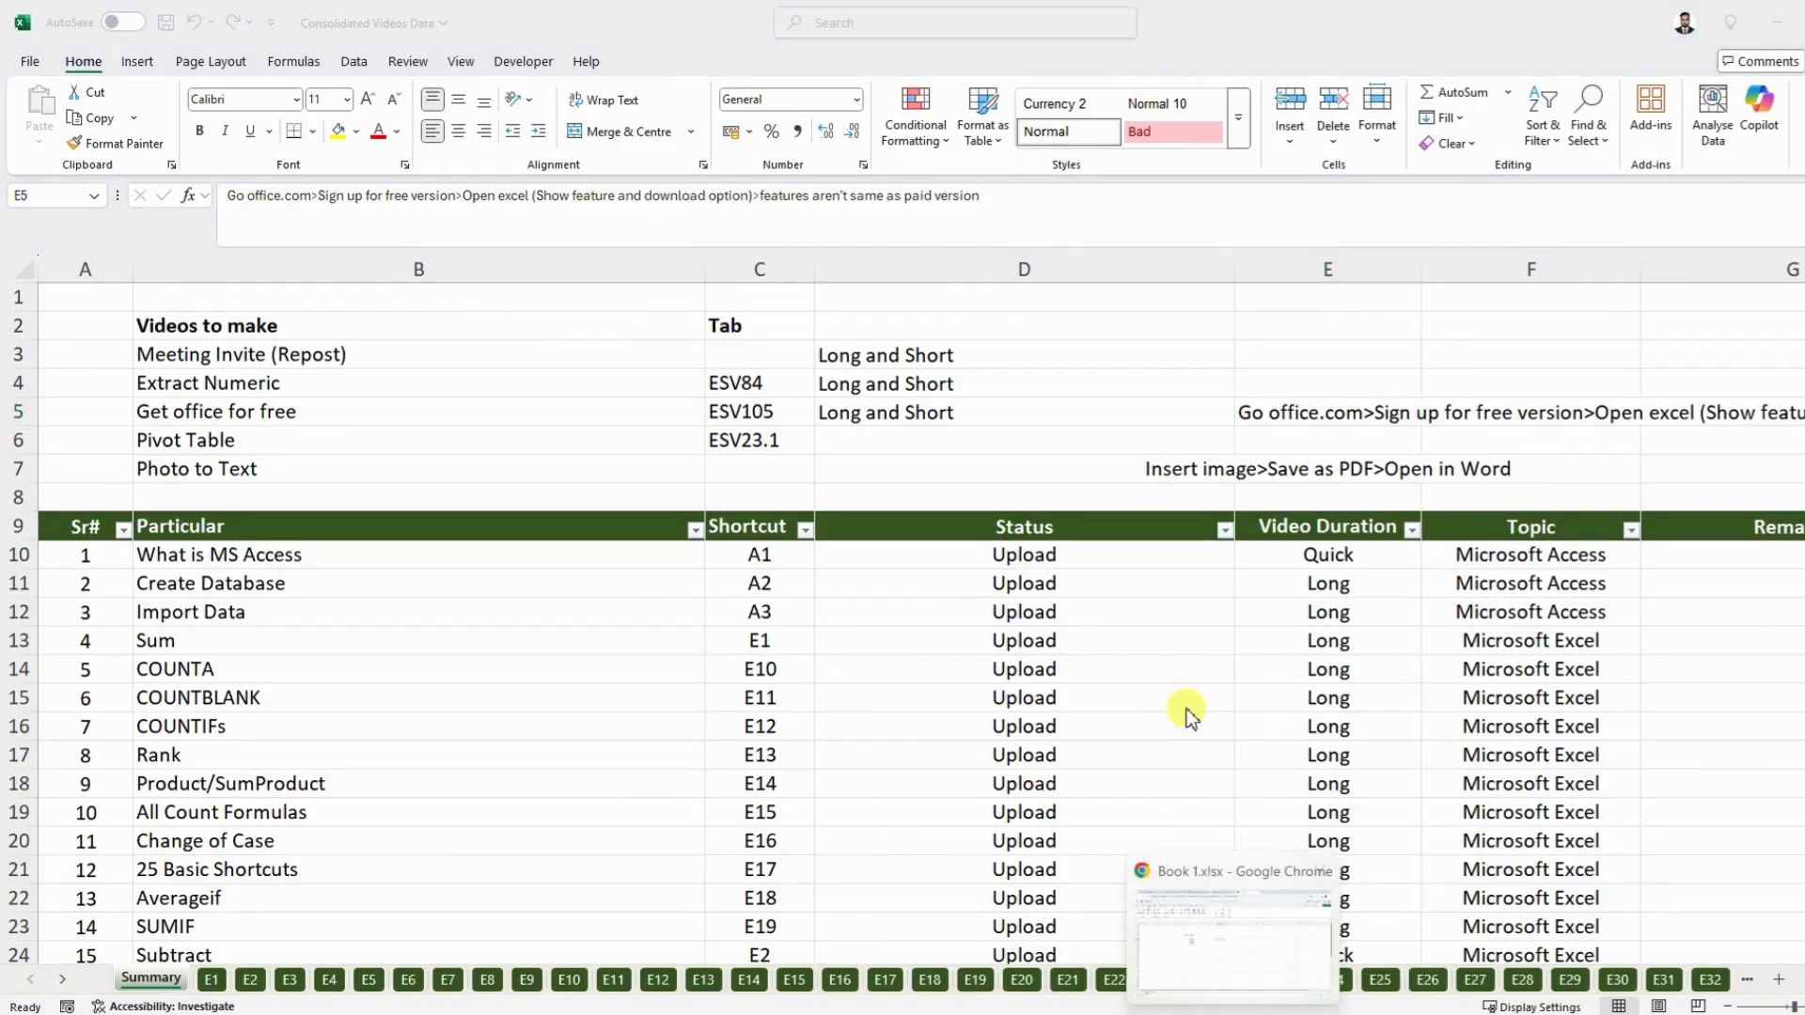
click(1210, 929)
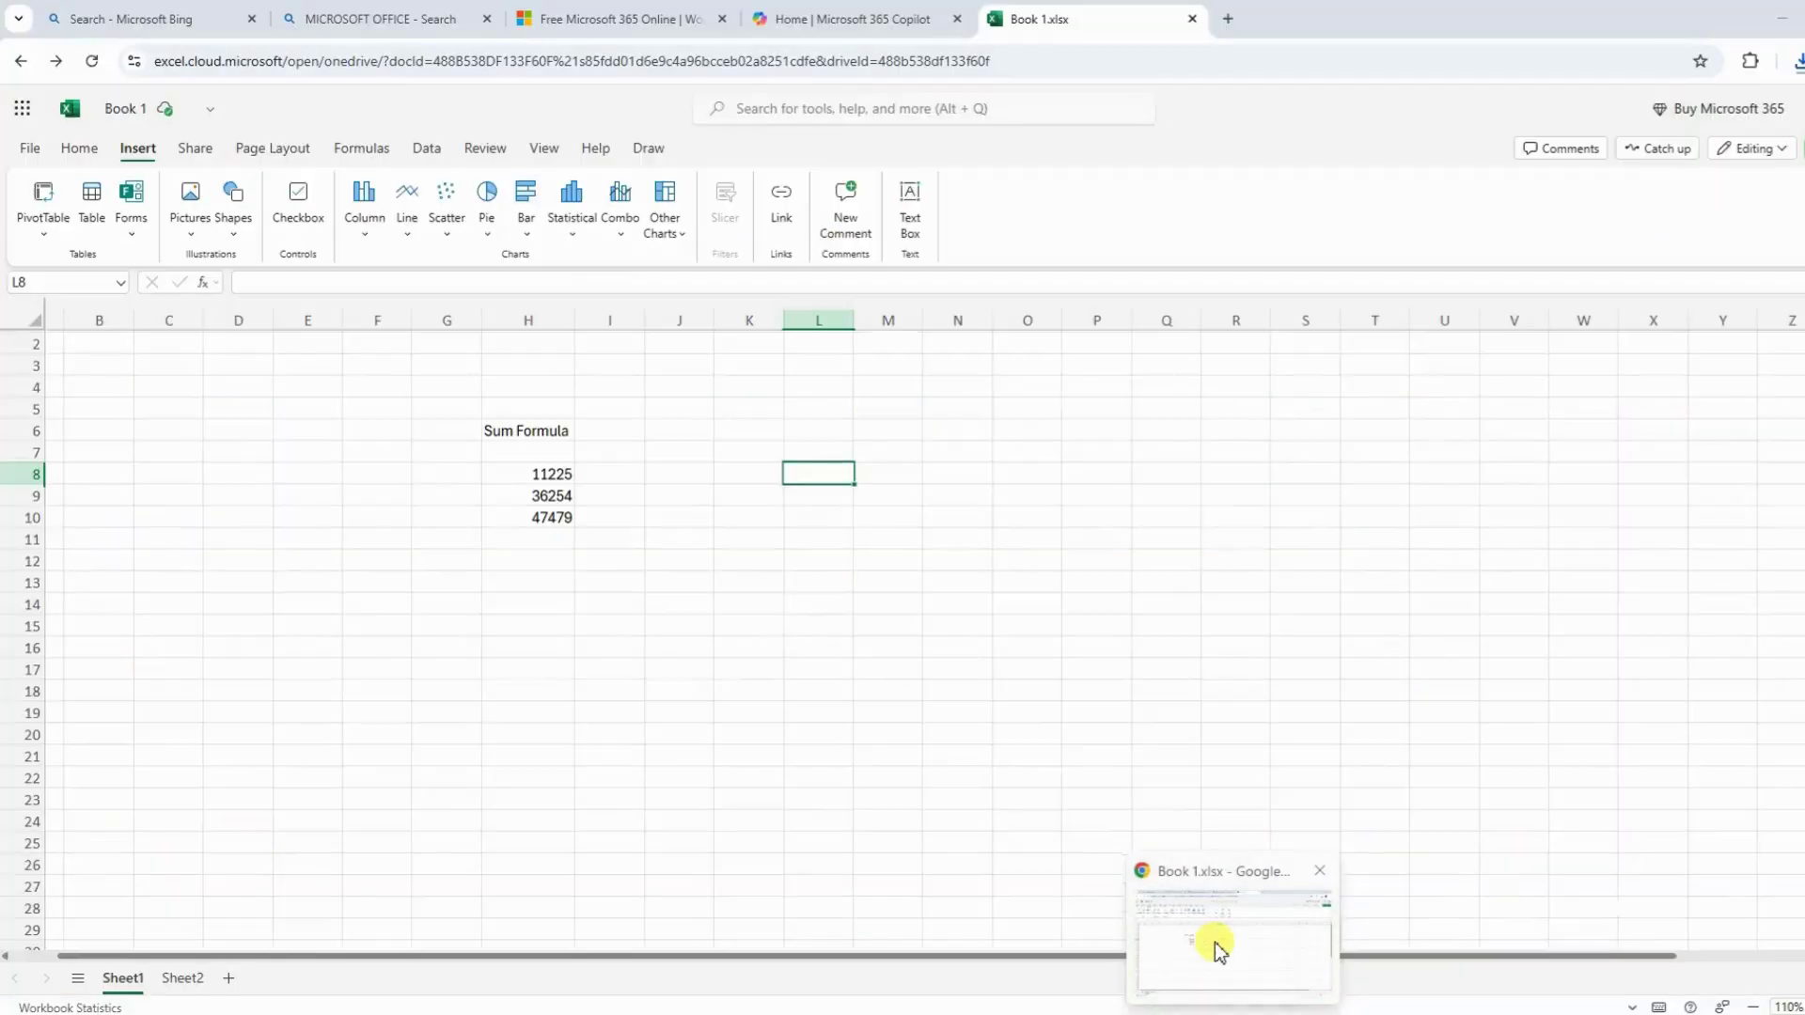
Step: From the Microsoft 365 Copilot home, view the subscription plans and then dismiss them
click(842, 14)
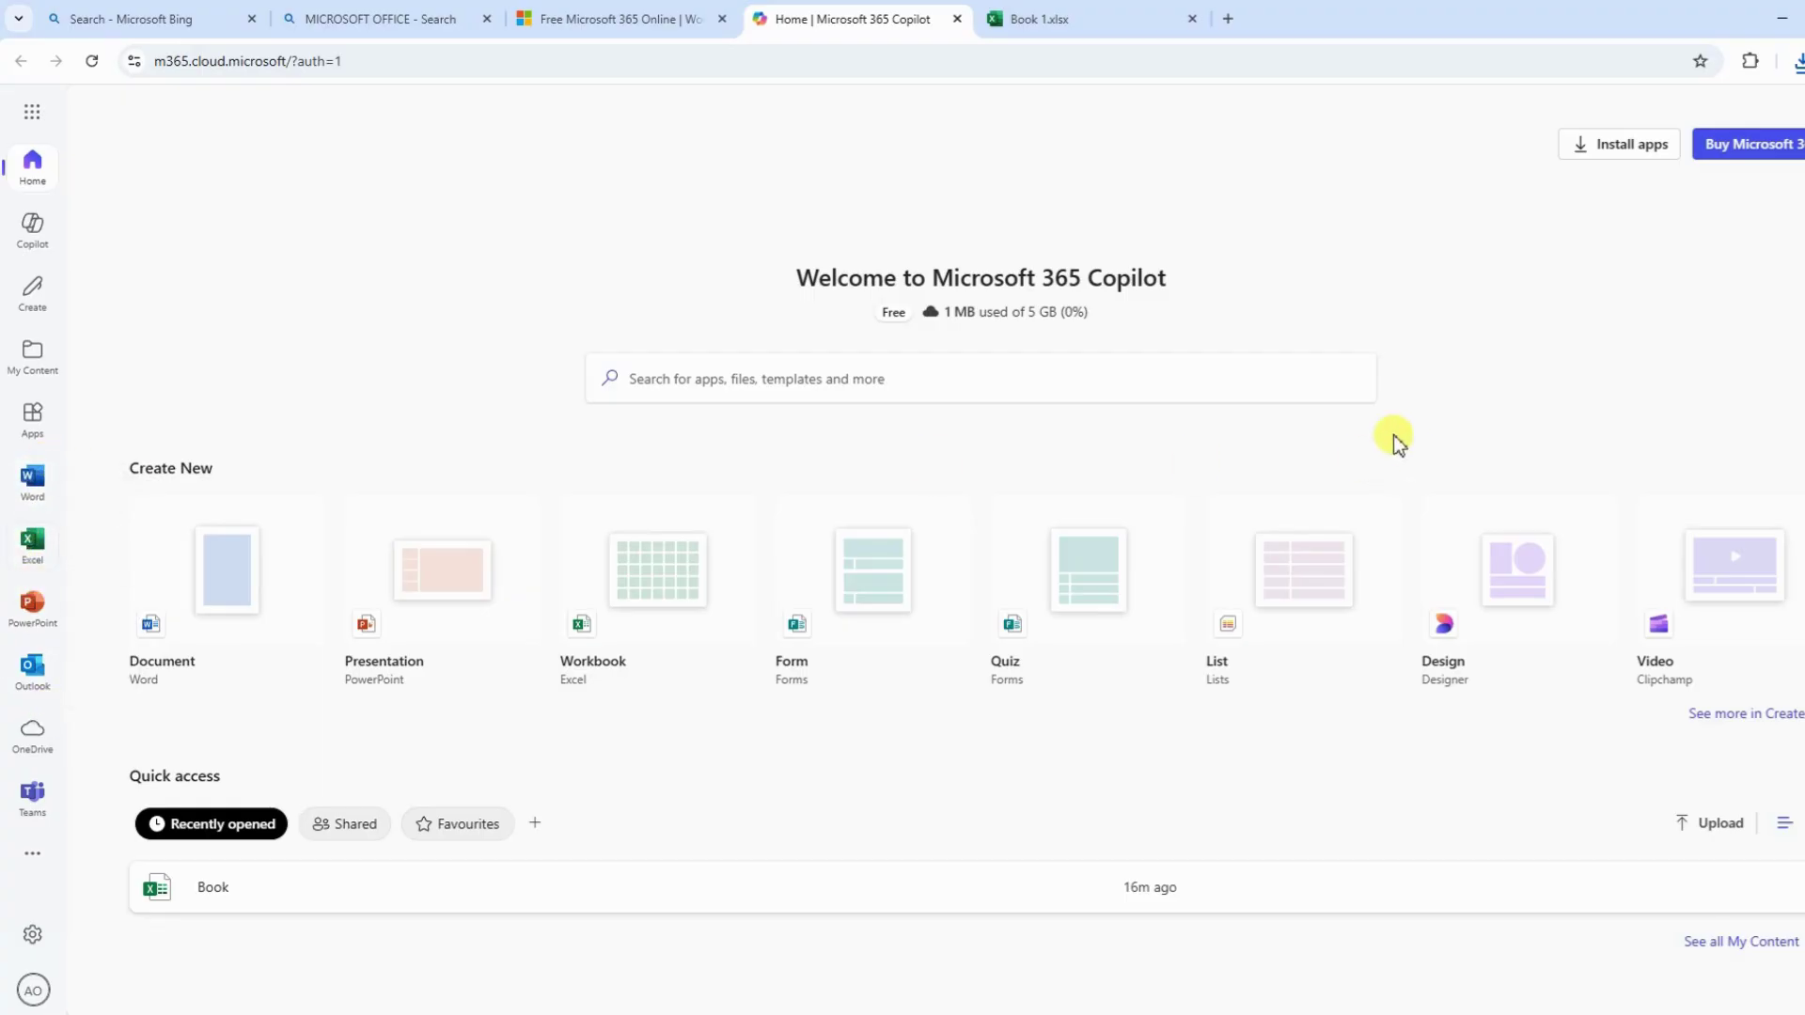
click(1762, 147)
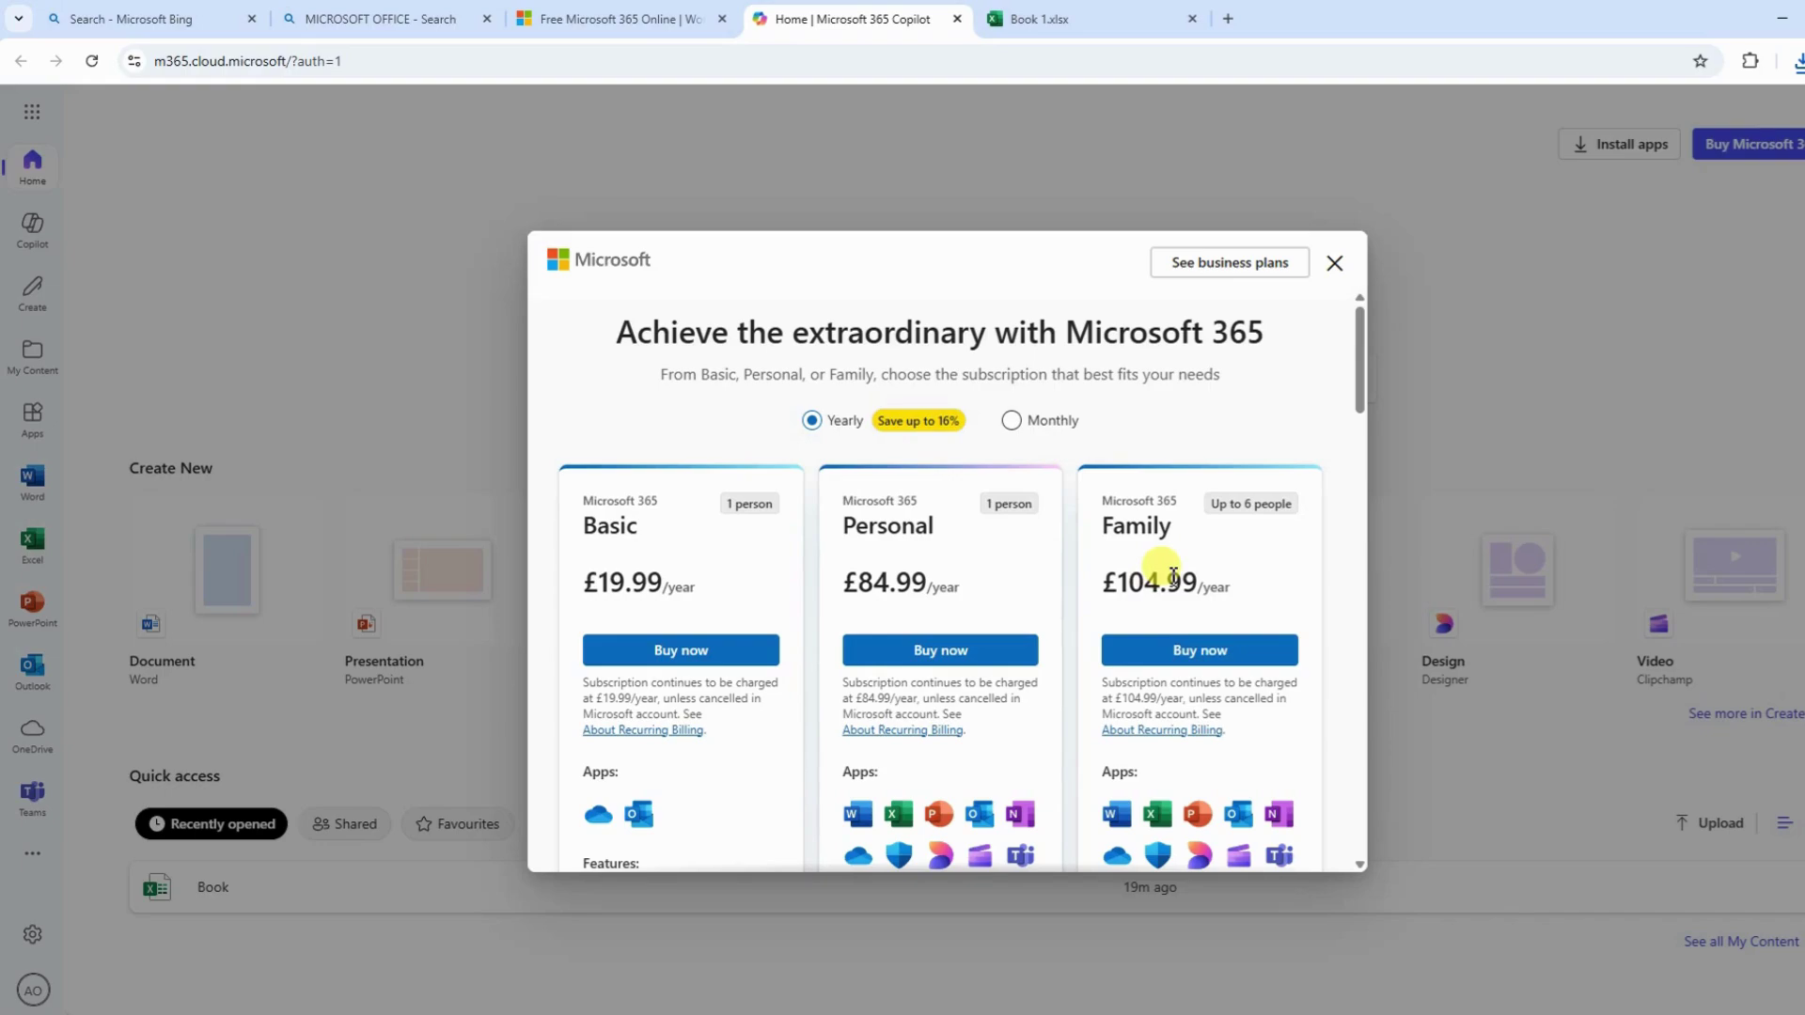
scroll(778, 724, down, 2)
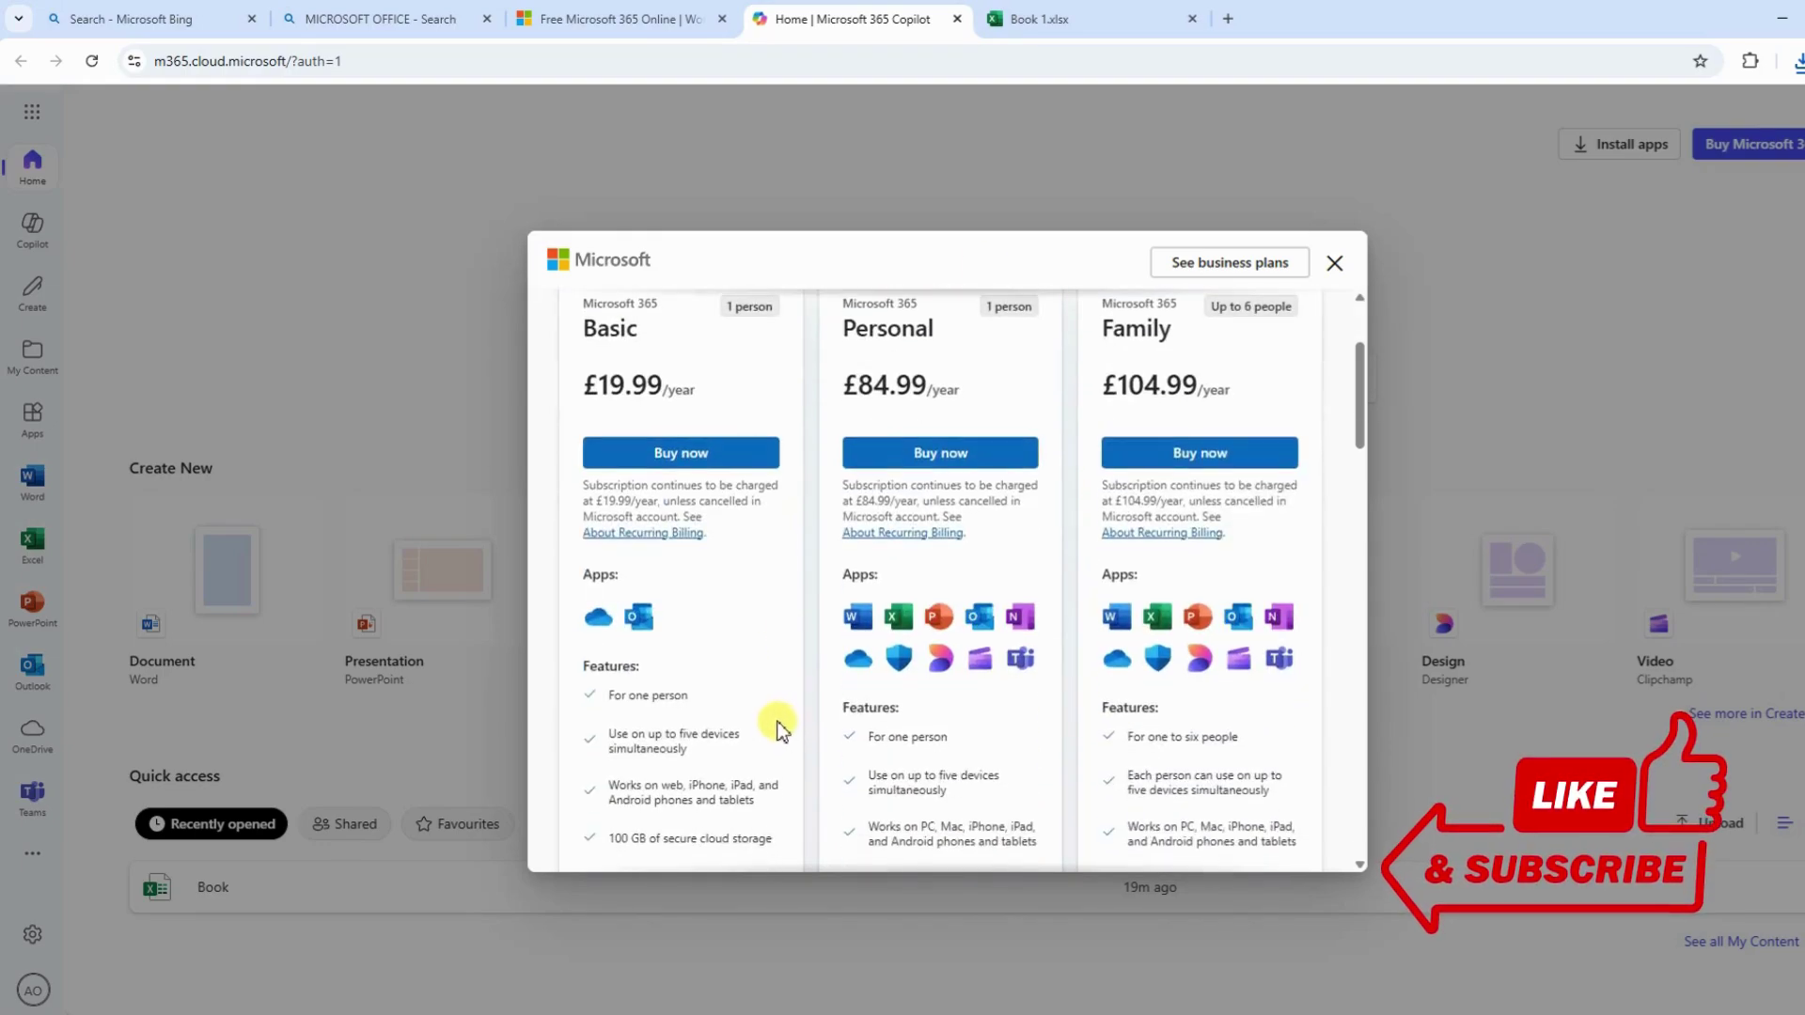
click(1334, 266)
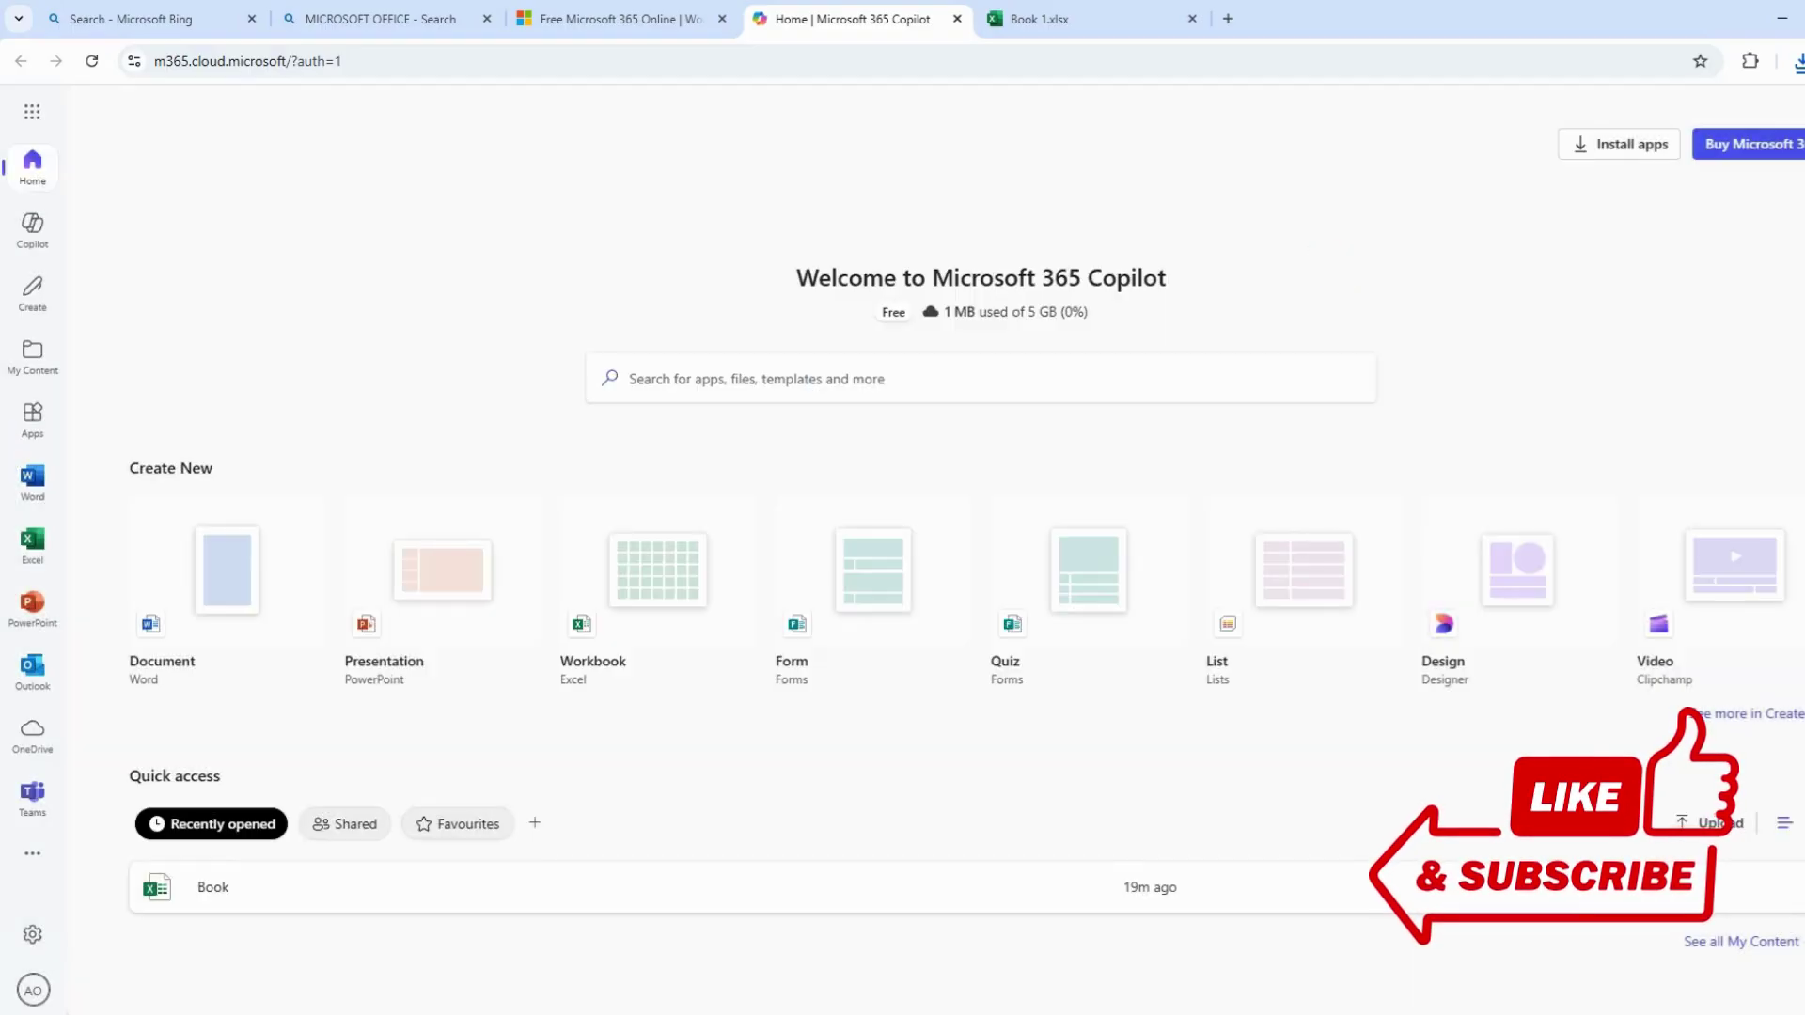